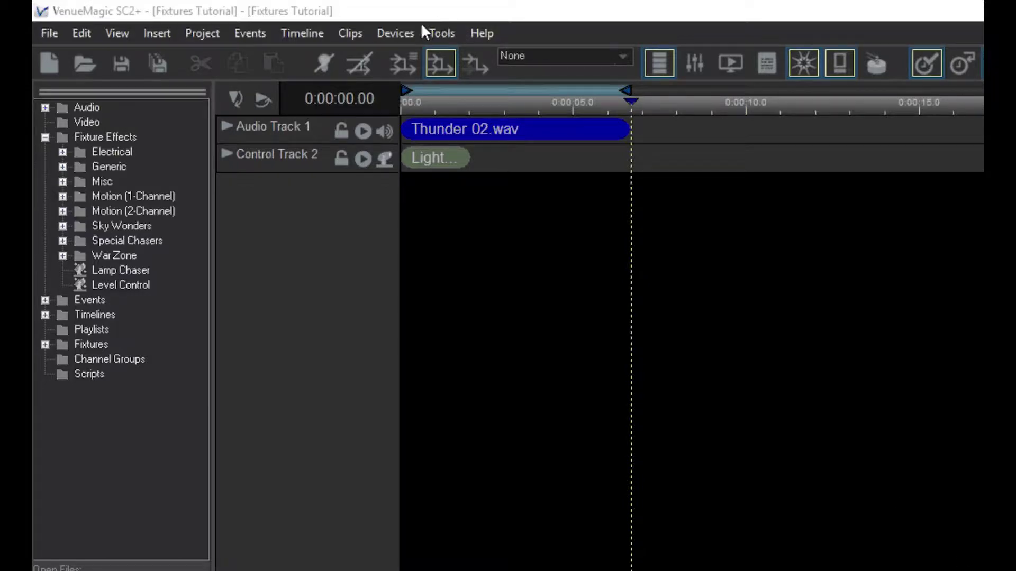
Patch a Generic 04-Channel fixture onto DMX channels 2–5 from the Fixtures dialog.
click(406, 33)
click(420, 54)
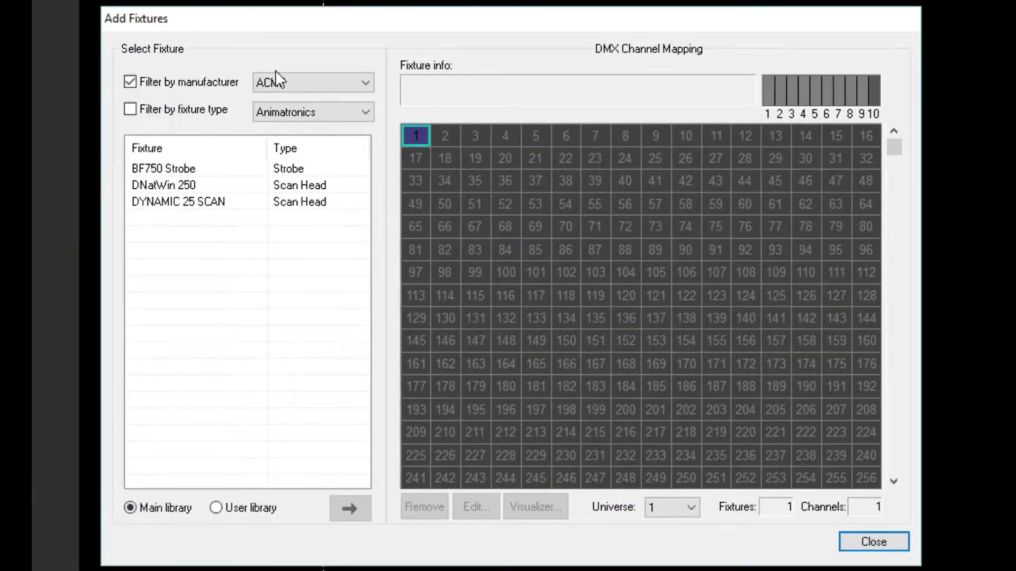
click(275, 80)
scroll(277, 74, down, 1)
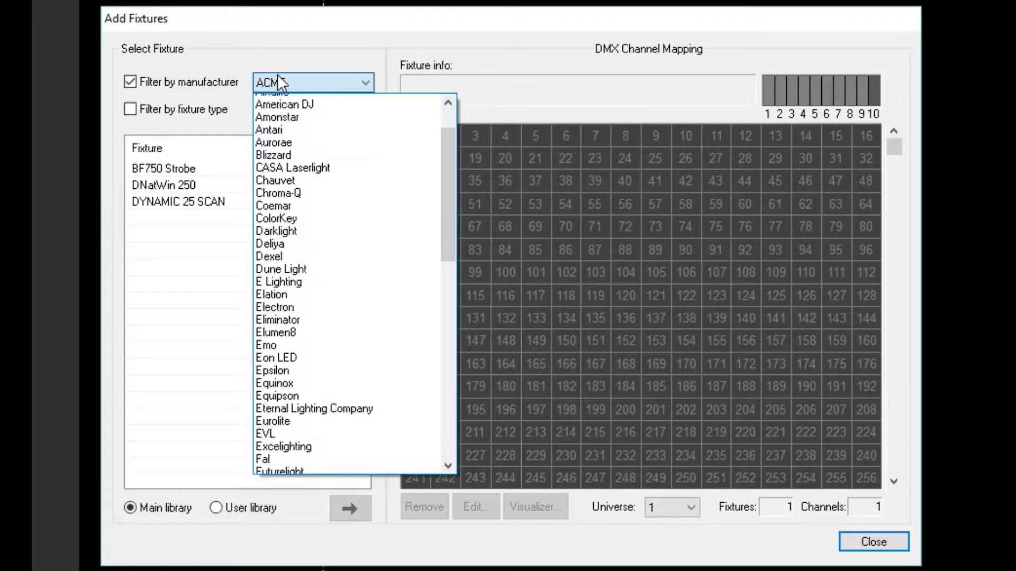
key(g)
click(268, 468)
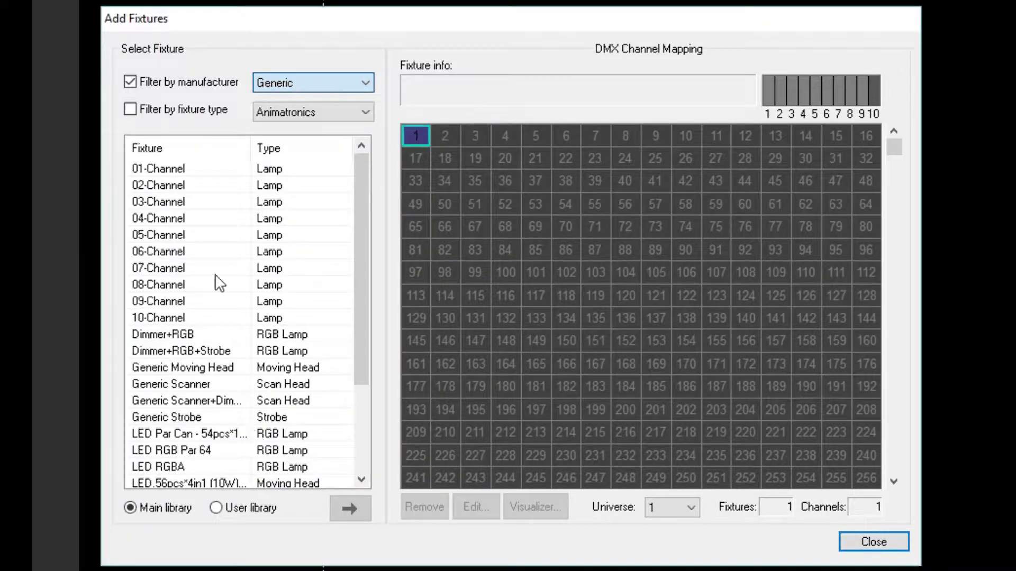
drag(175, 218, 447, 136)
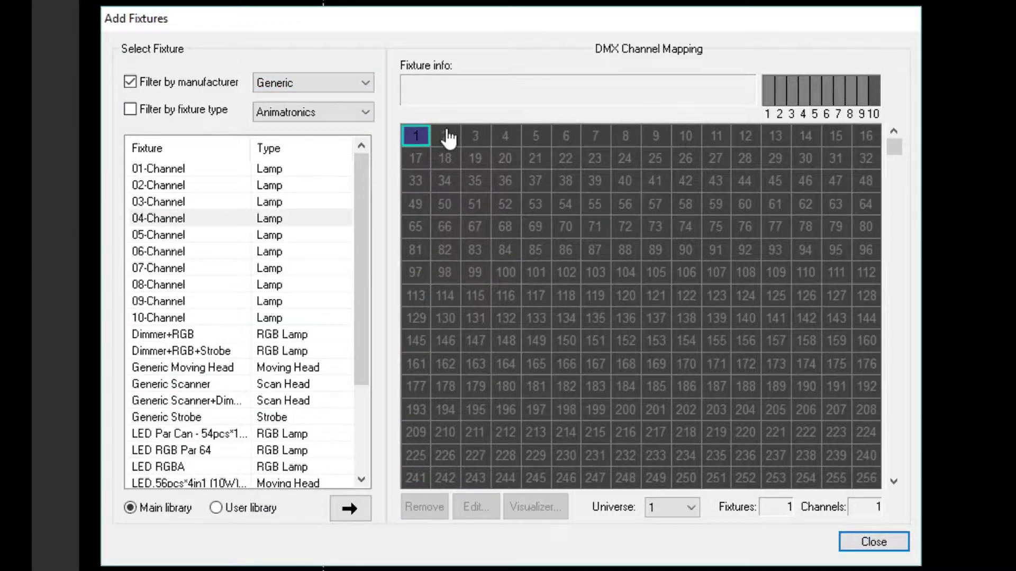
click(872, 542)
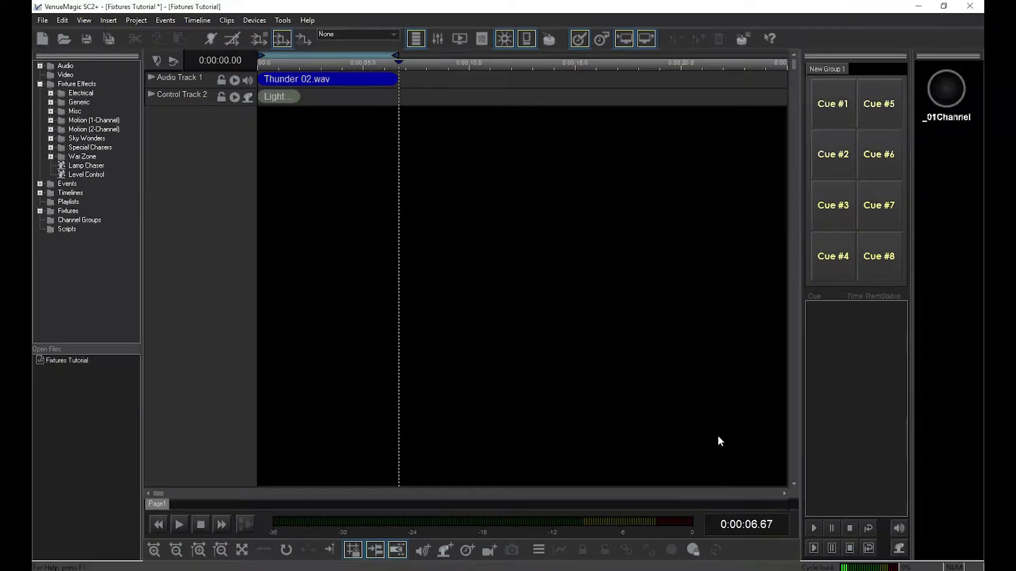
Add Control Track 3, assign the _04Channel fixture to it, and expand it to show its faders.
click(452, 545)
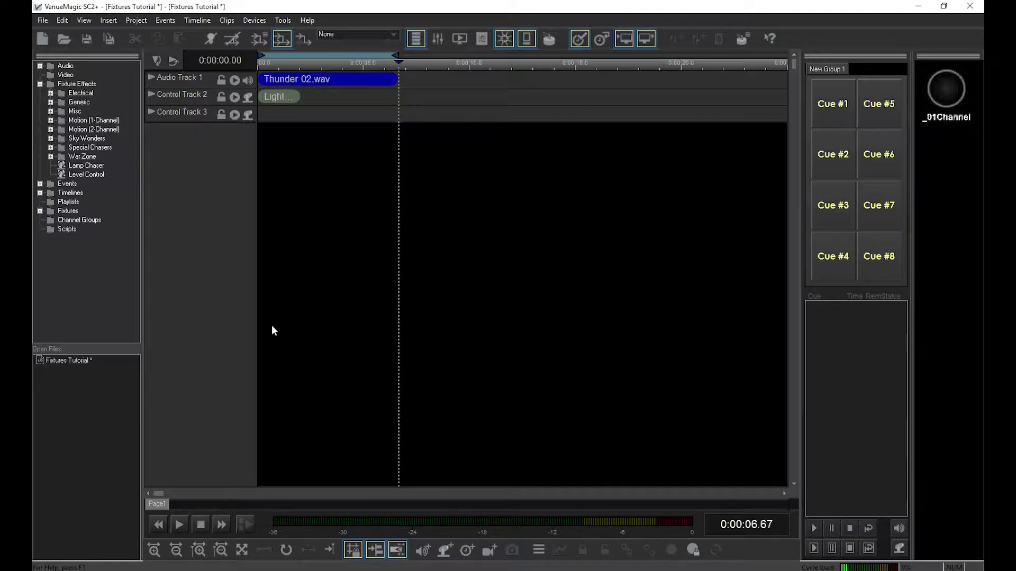
double_click(46, 212)
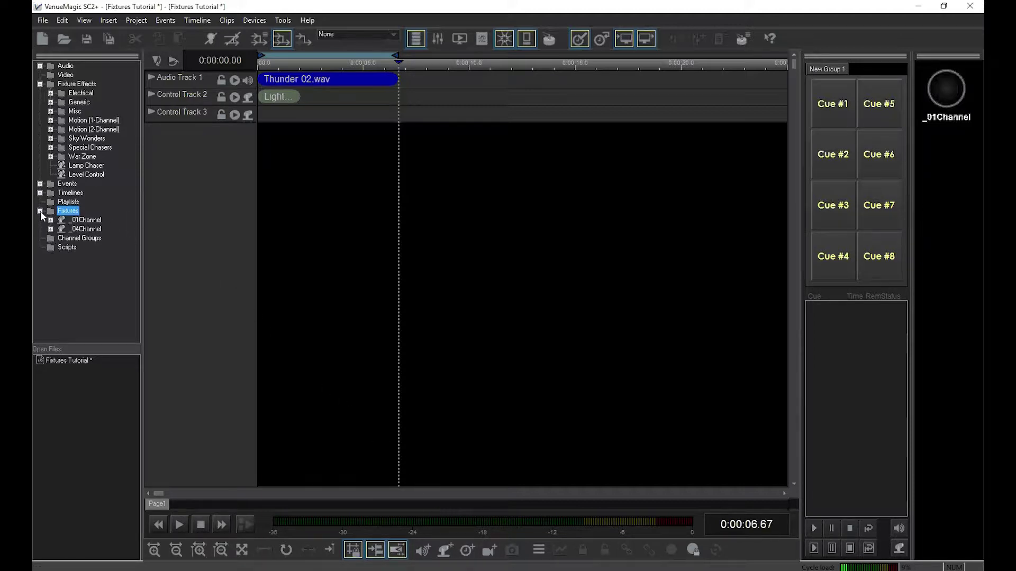
click(73, 230)
drag(73, 232, 152, 111)
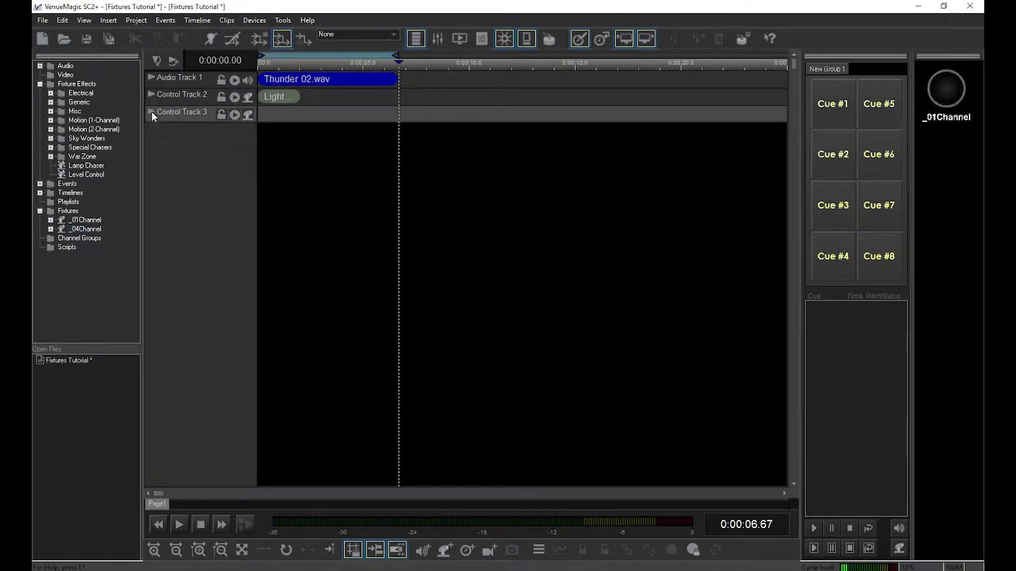
drag(93, 230, 962, 153)
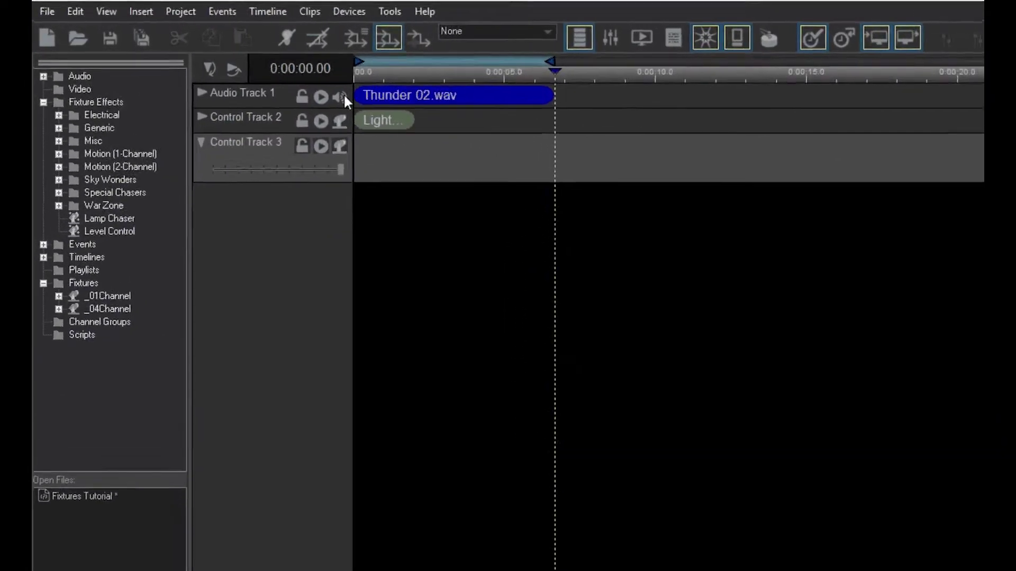
Mute the Thunder and Light tracks and drop the Misc Fireworks effect onto Control Track 3.
click(247, 80)
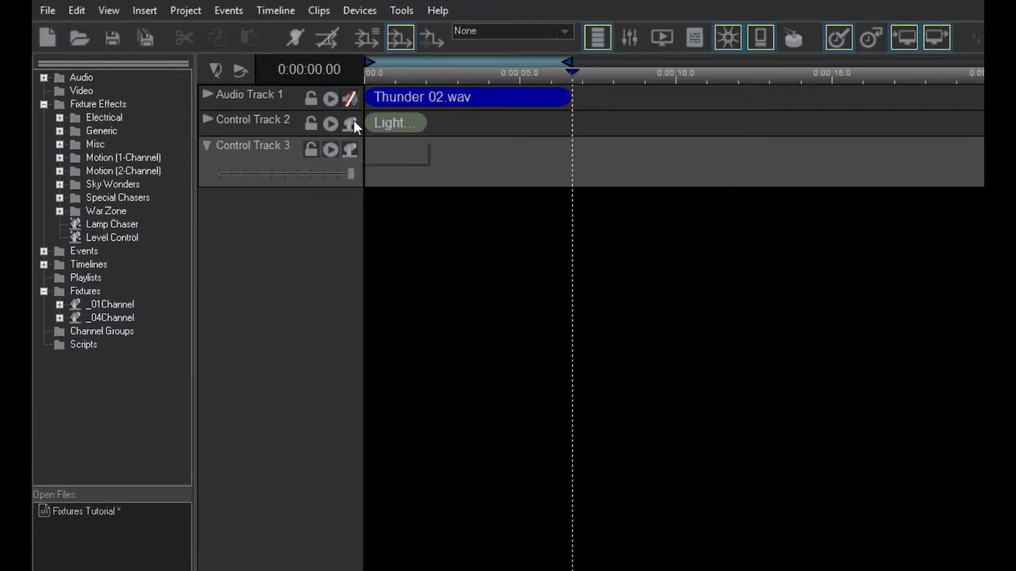
click(248, 97)
click(59, 144)
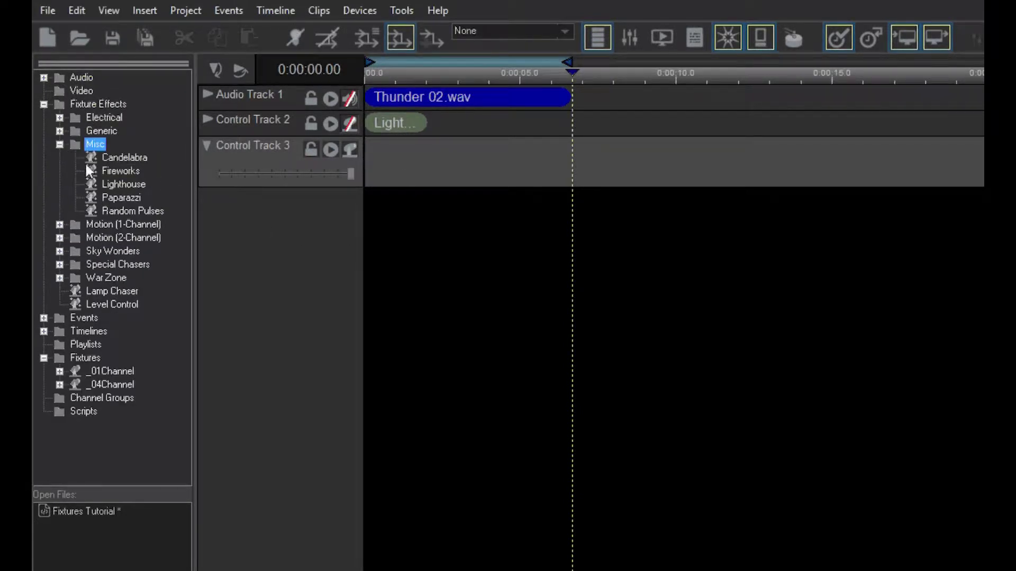
drag(117, 170, 379, 161)
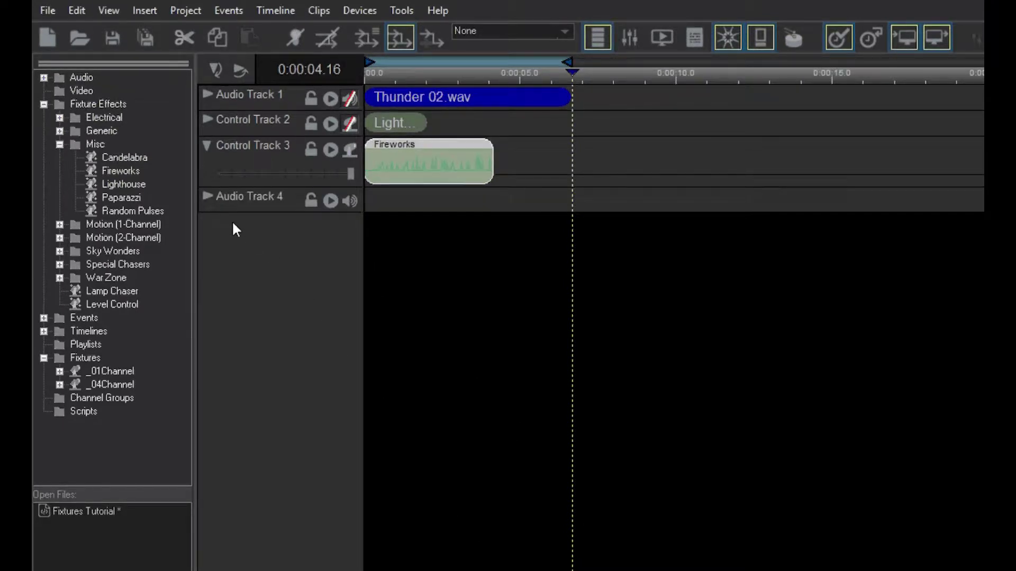
Put Holiday Fireworks.wav on new Audio Track 4 and stretch the Fireworks clip to its length.
click(207, 197)
click(43, 104)
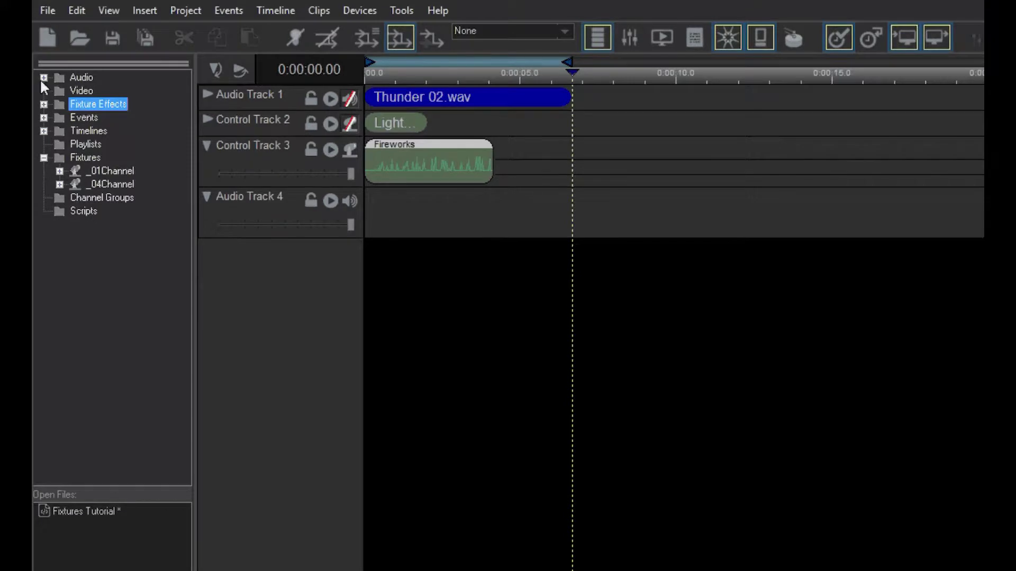
click(43, 77)
click(60, 91)
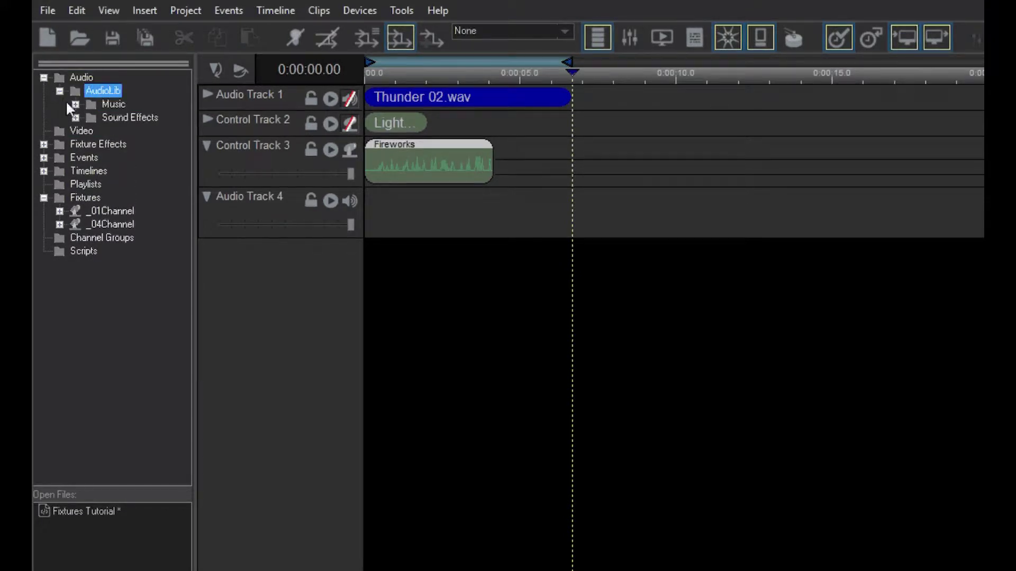
click(75, 119)
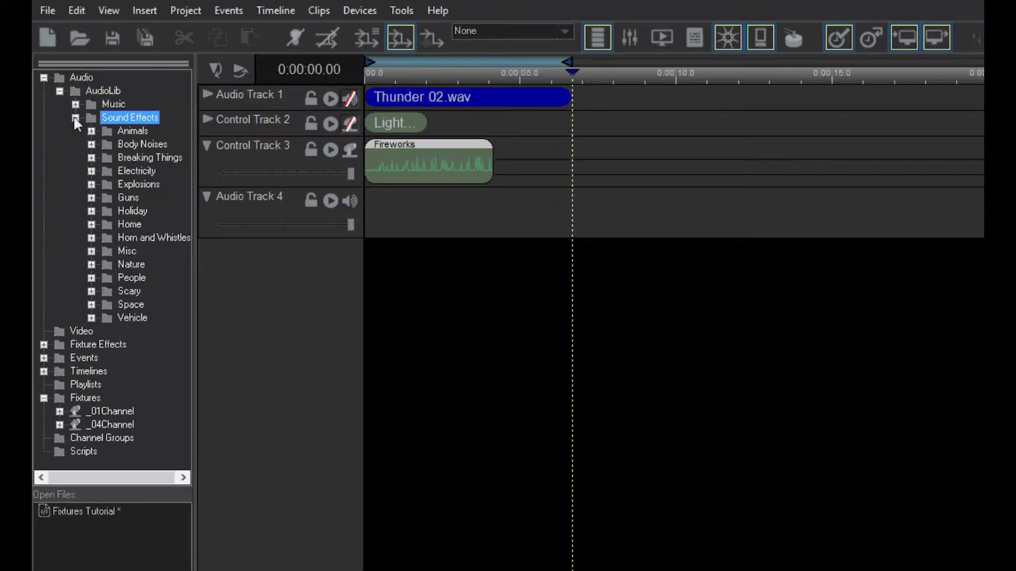
click(91, 211)
drag(132, 224, 371, 207)
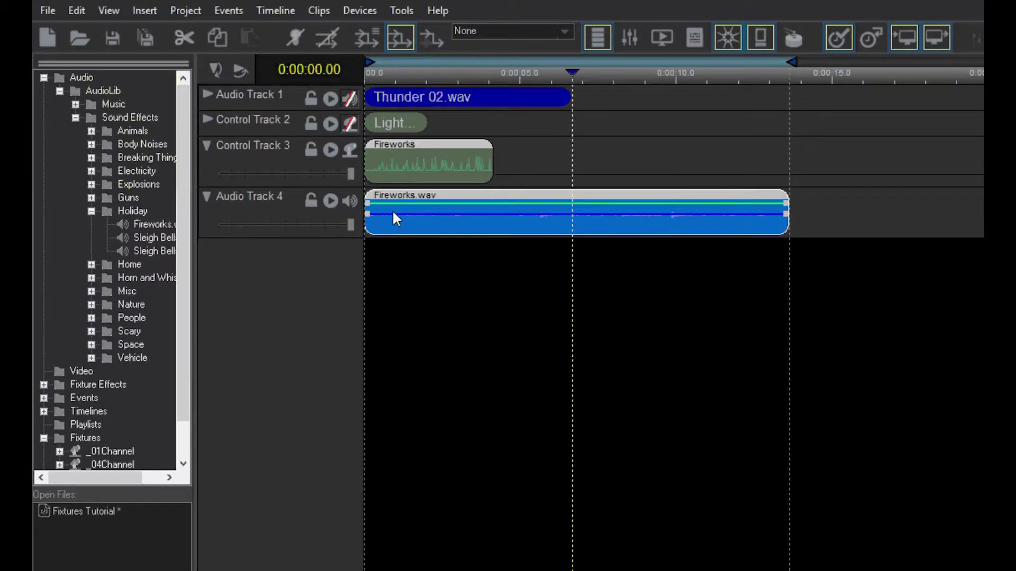
drag(492, 164, 788, 174)
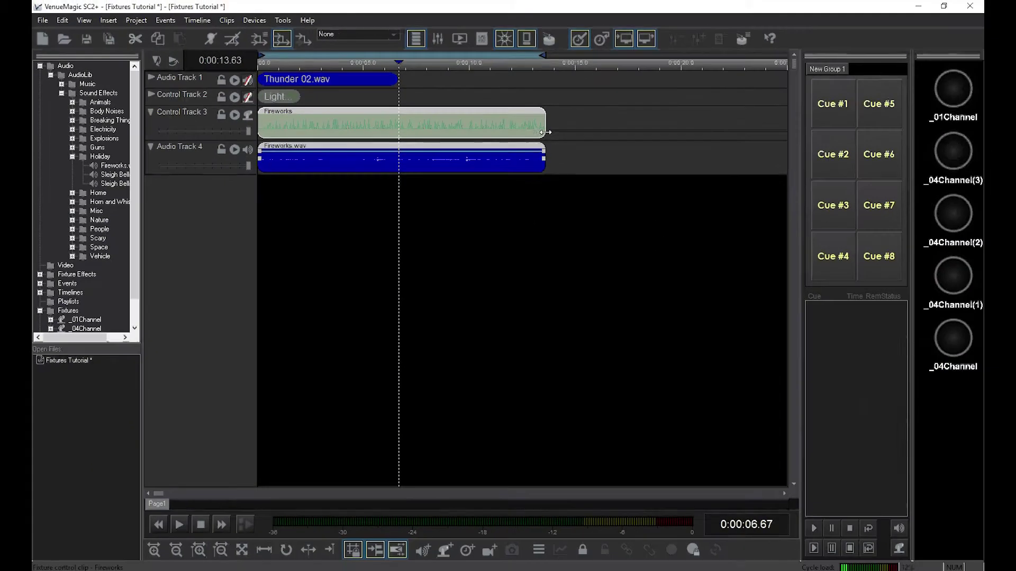
Rewind and play the show through to its 0:00:13.63 end.
click(160, 528)
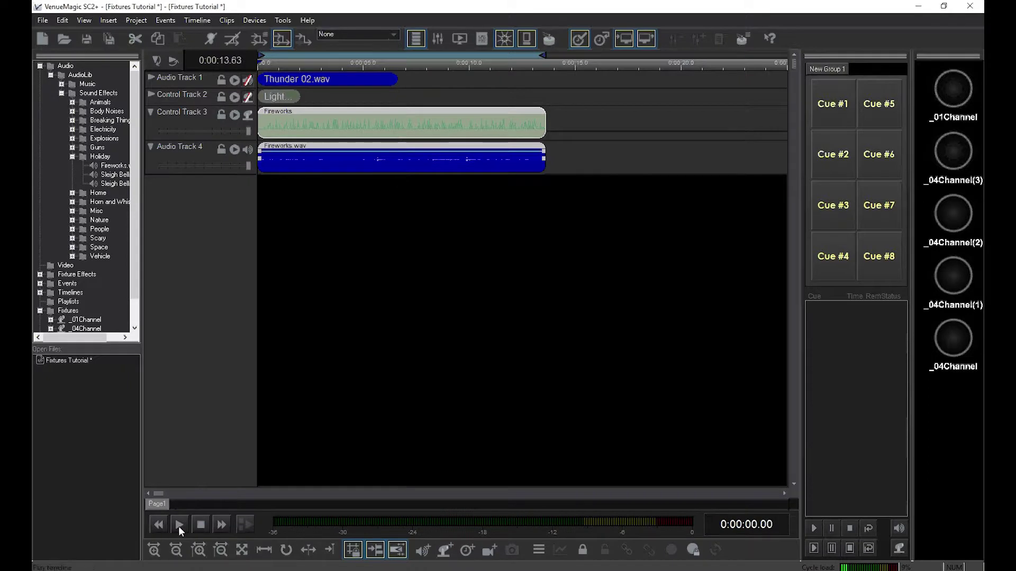
click(184, 524)
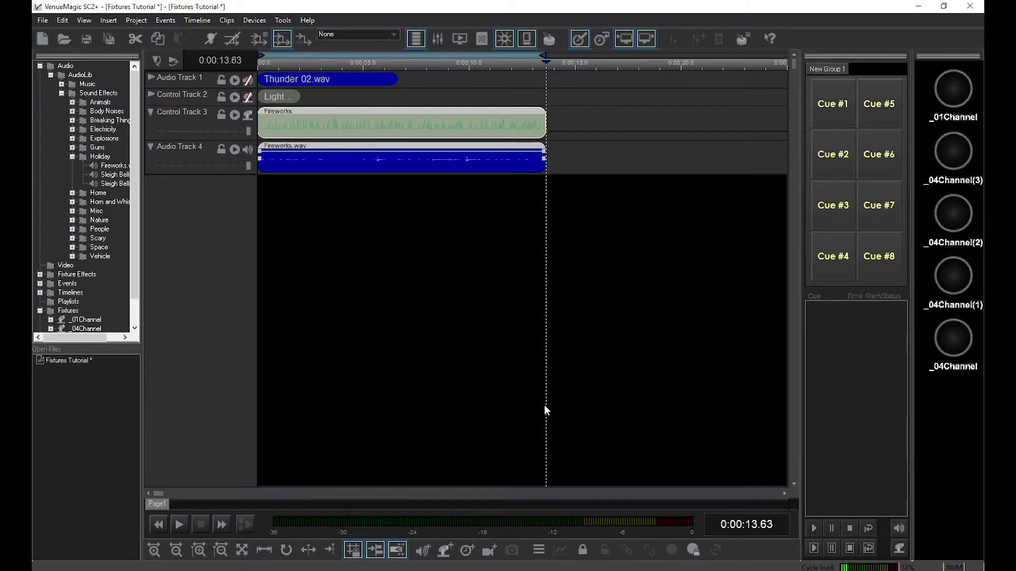
Set the _04Channel(3) preview lamp colour to red.
double_click(938, 152)
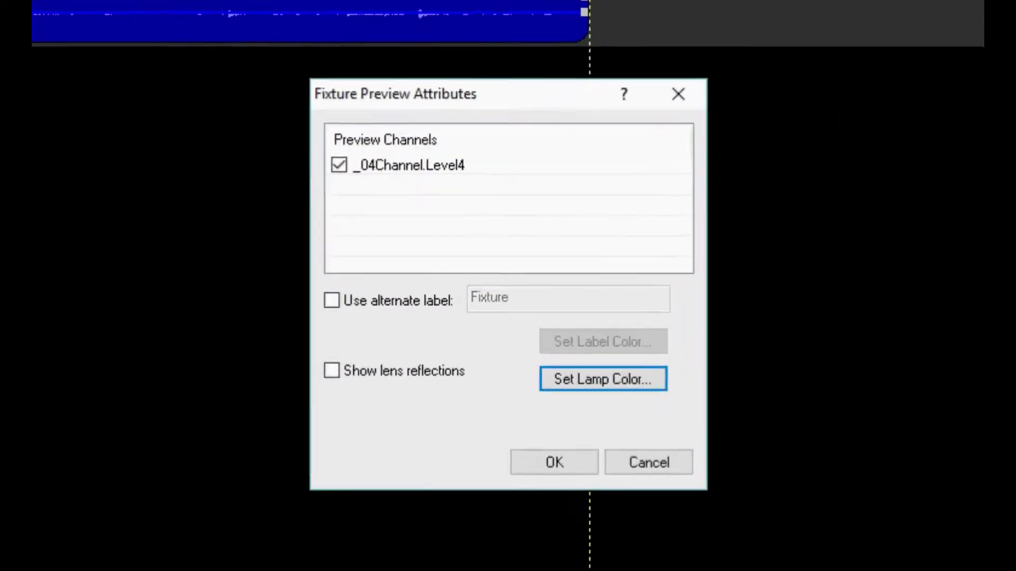
click(639, 387)
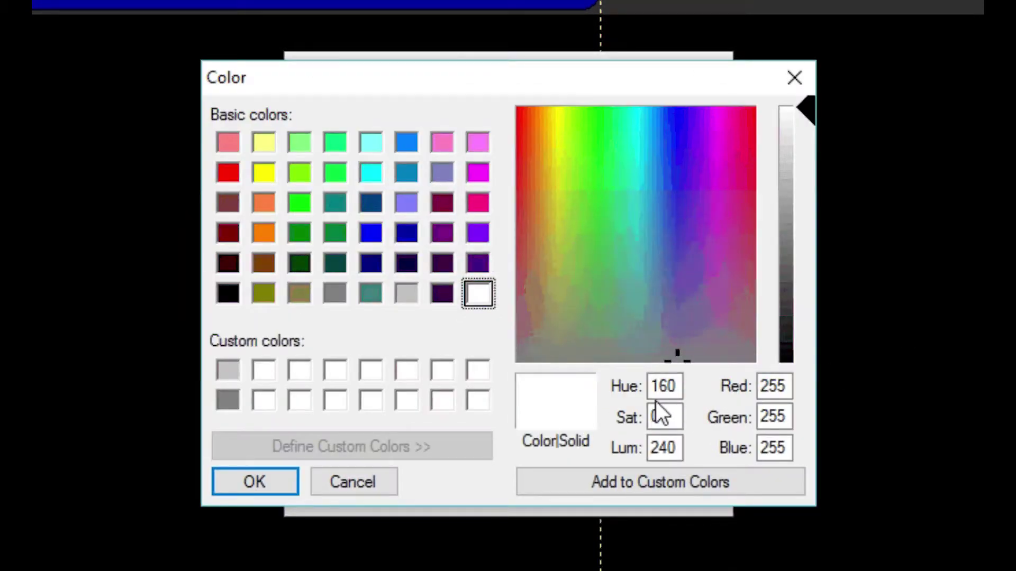
click(228, 172)
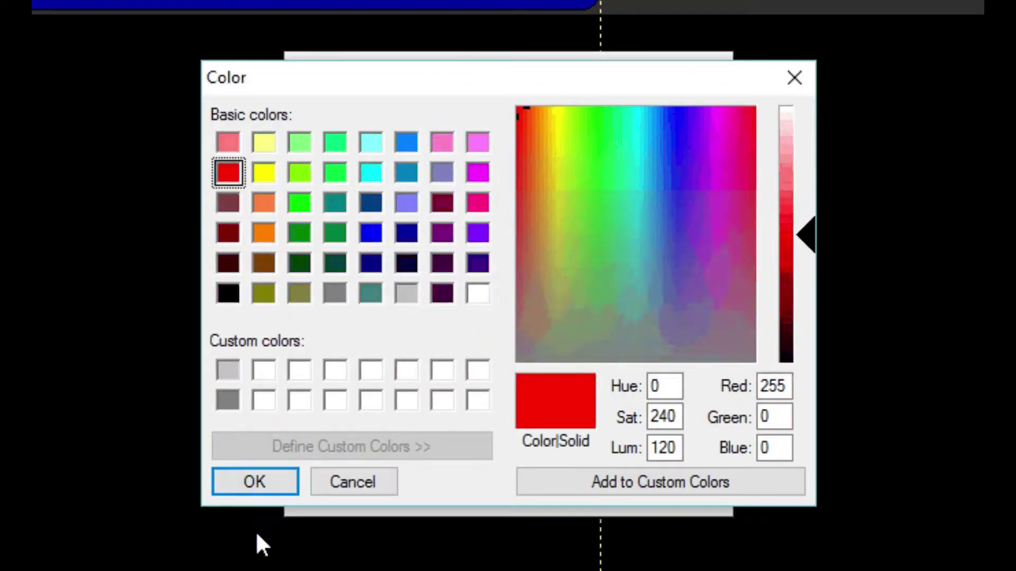
click(253, 481)
click(514, 485)
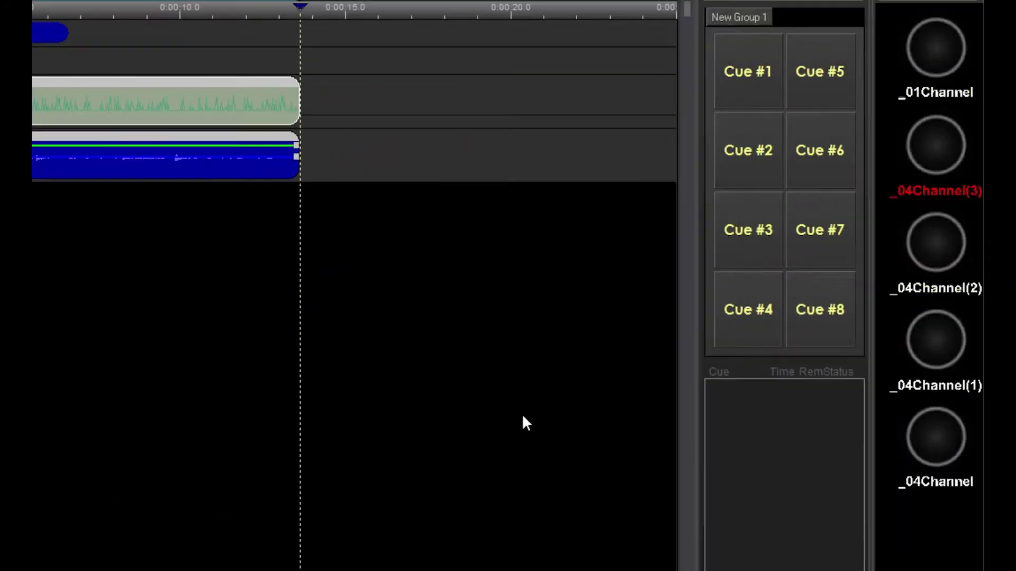
Set the _04Channel(2) preview lamp colour to green.
double_click(957, 243)
click(354, 439)
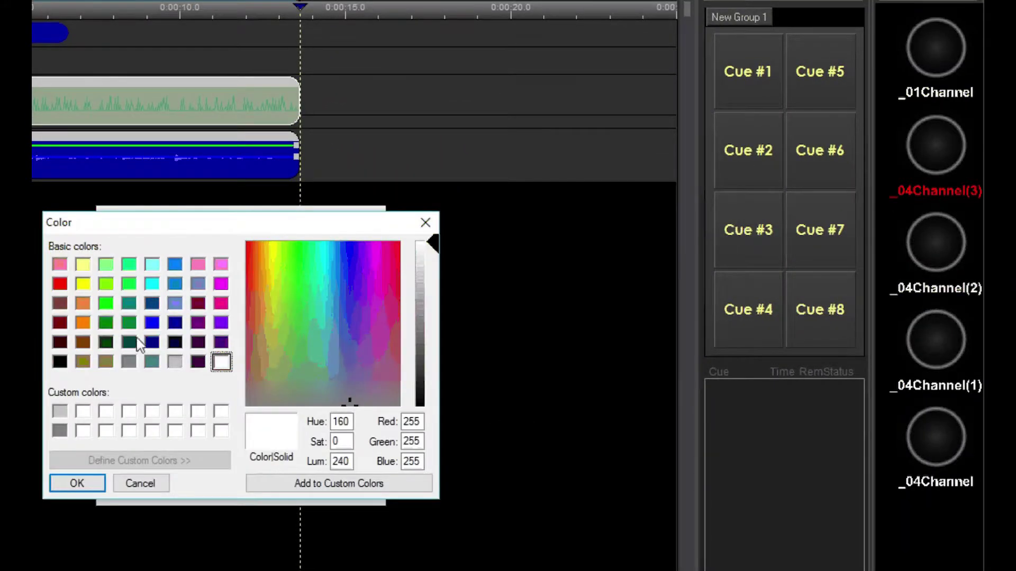
click(106, 323)
click(79, 483)
click(272, 483)
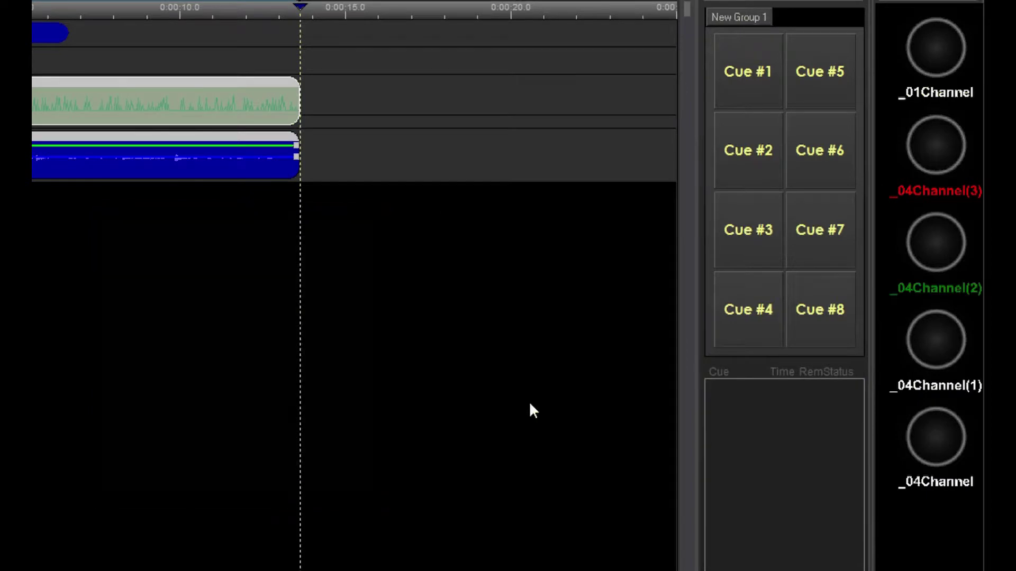
Set the _04Channel(1) preview lamp colour to blue.
double_click(933, 349)
click(312, 425)
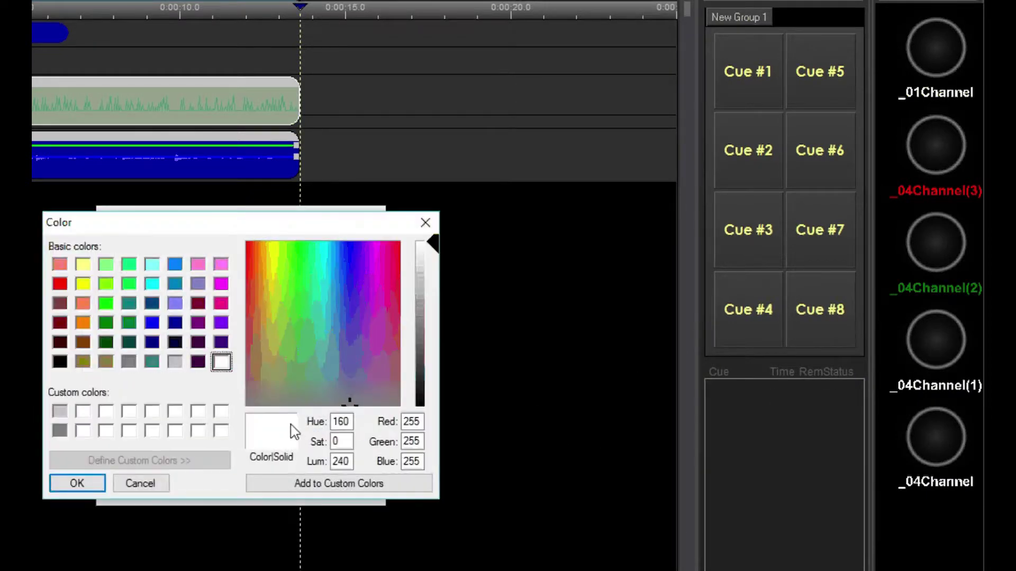
click(152, 323)
click(84, 483)
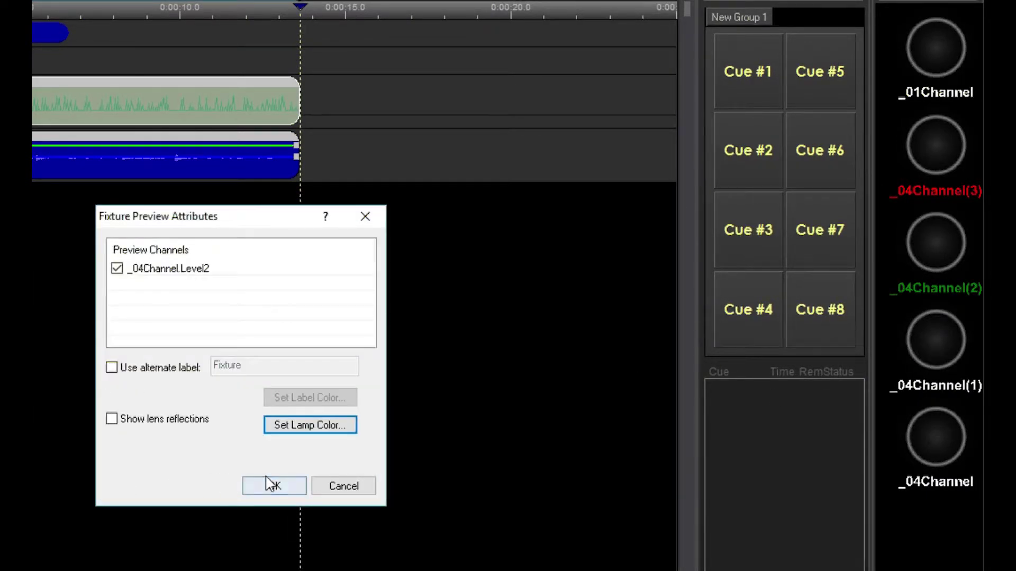
click(271, 483)
Set the _04Channel preview lamp colour to yellow.
double_click(942, 447)
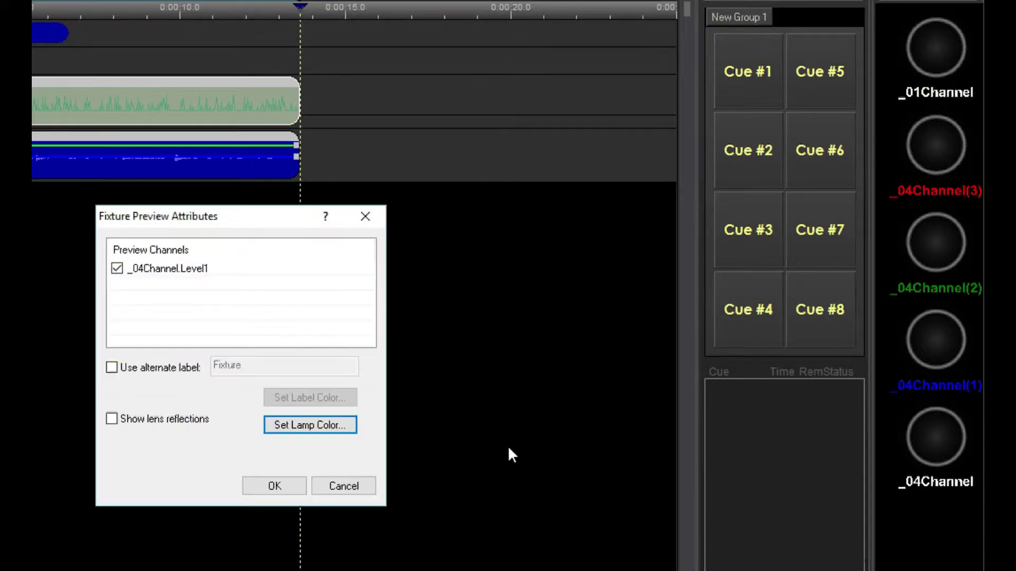
click(349, 428)
click(83, 284)
click(76, 483)
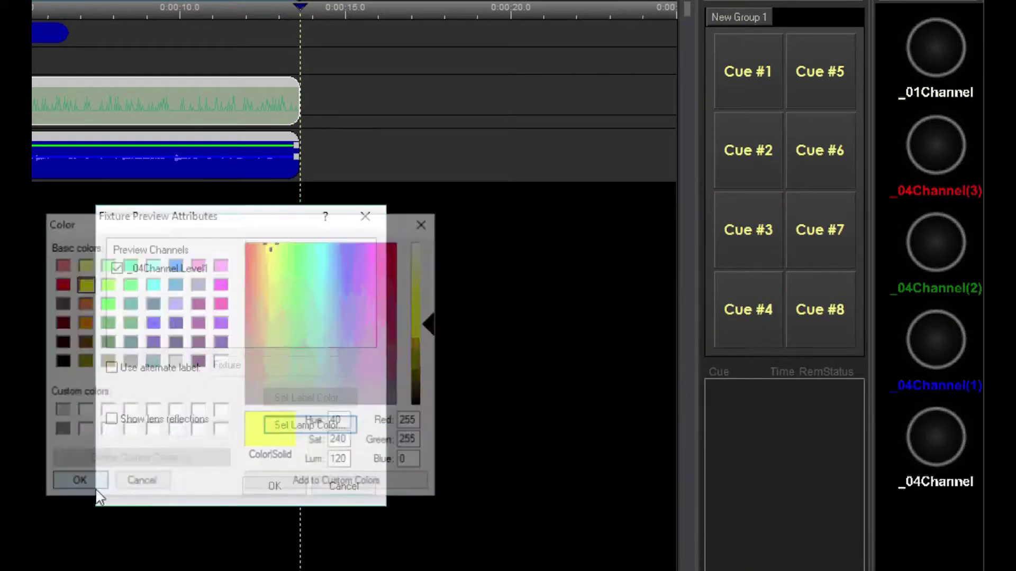
click(271, 483)
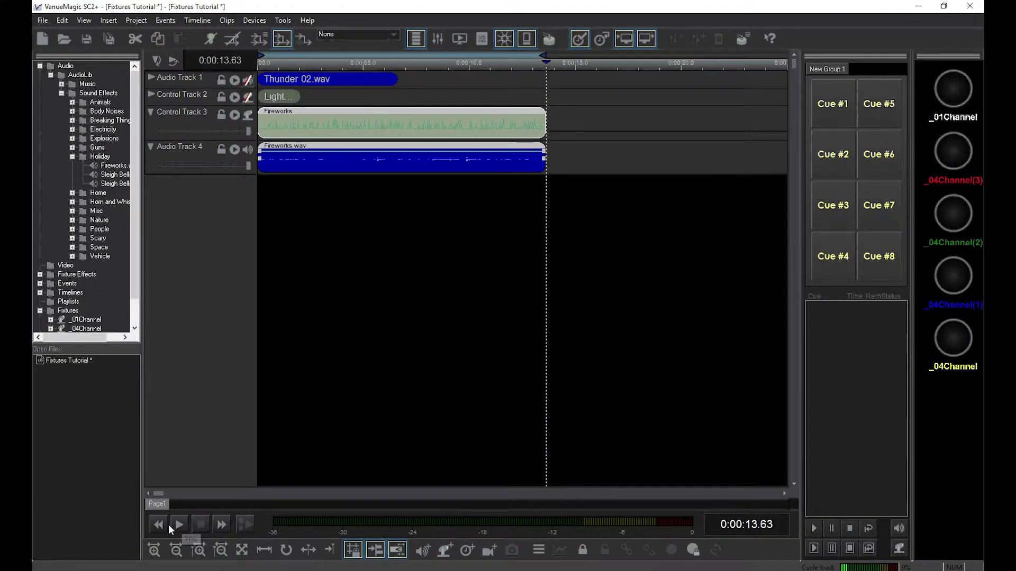
Rewind and replay the show to preview the Fireworks effect with the coloured lamps.
click(52, 570)
click(181, 524)
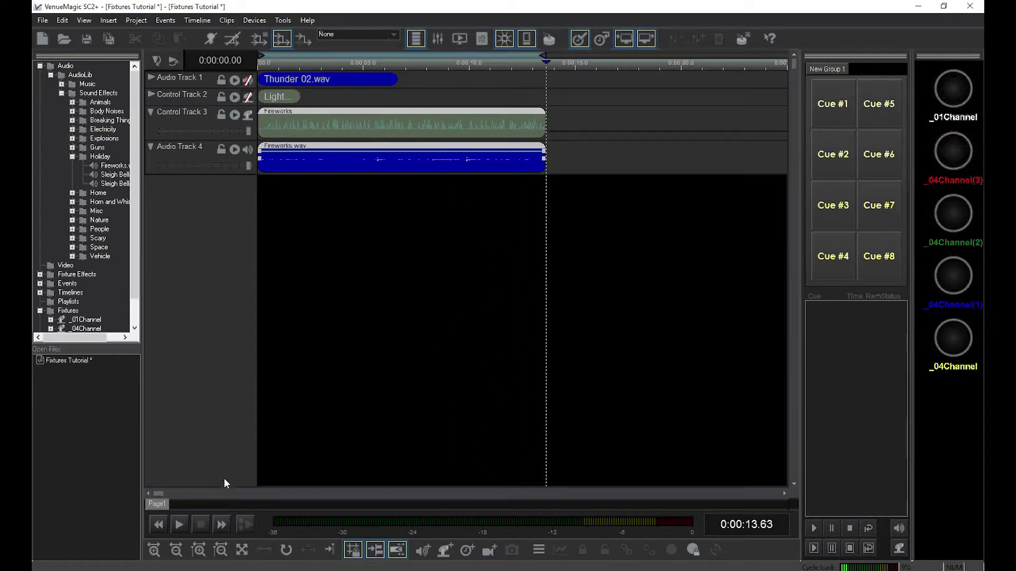
Open the Fireworks clip's Settings tab and display the _04Channel.Level1 parameters.
double_click(373, 131)
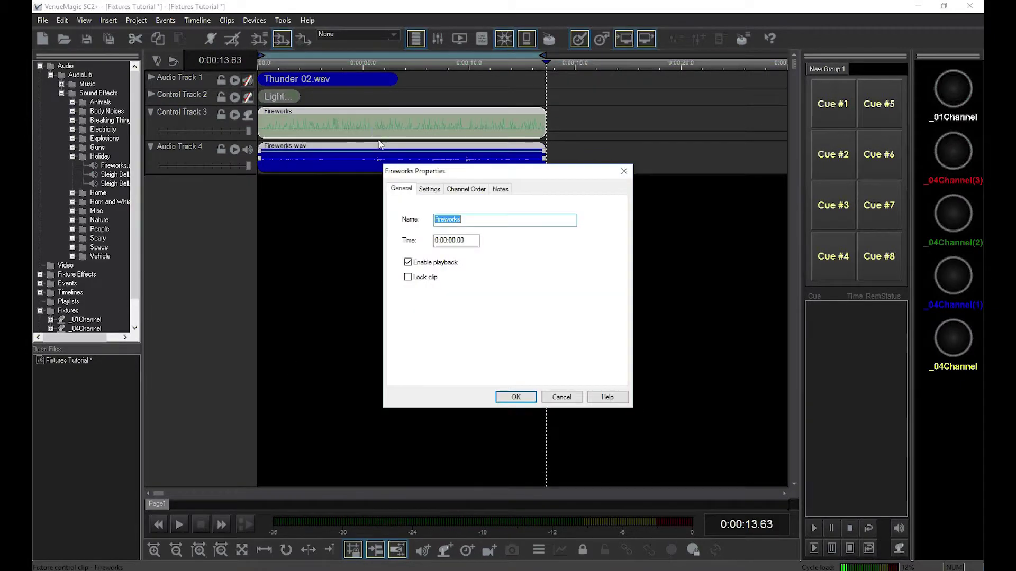
click(428, 188)
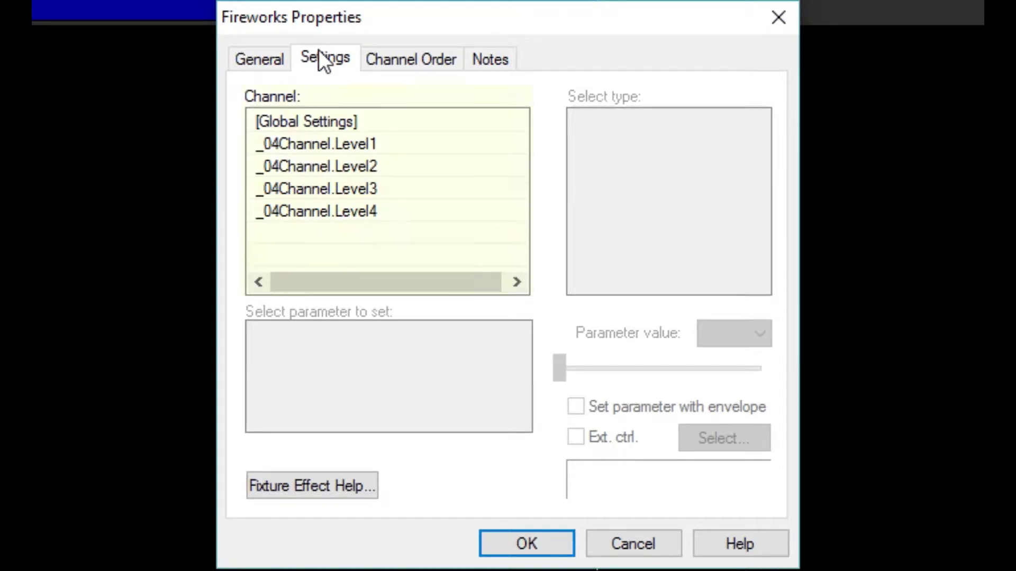
click(333, 151)
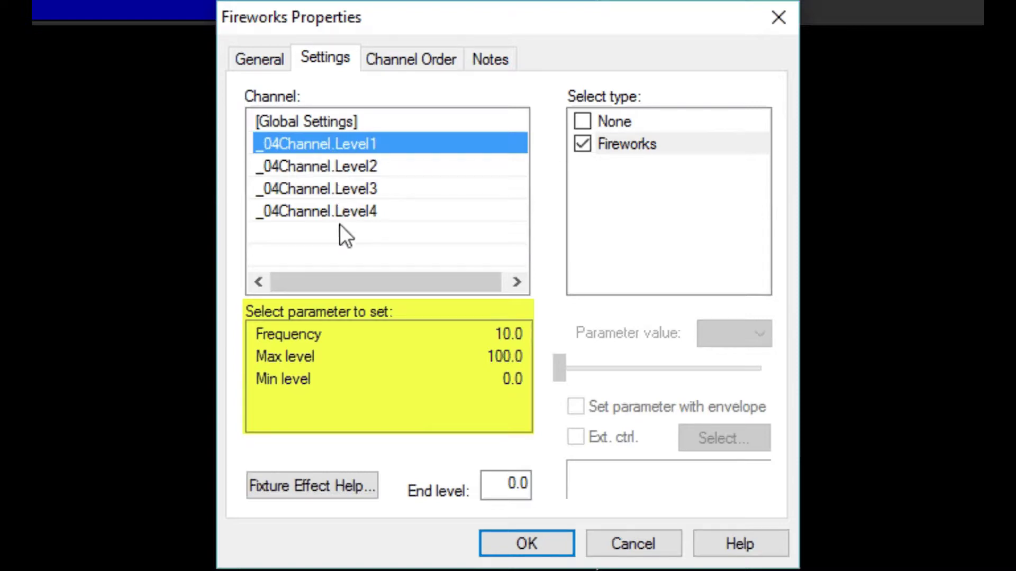
click(335, 484)
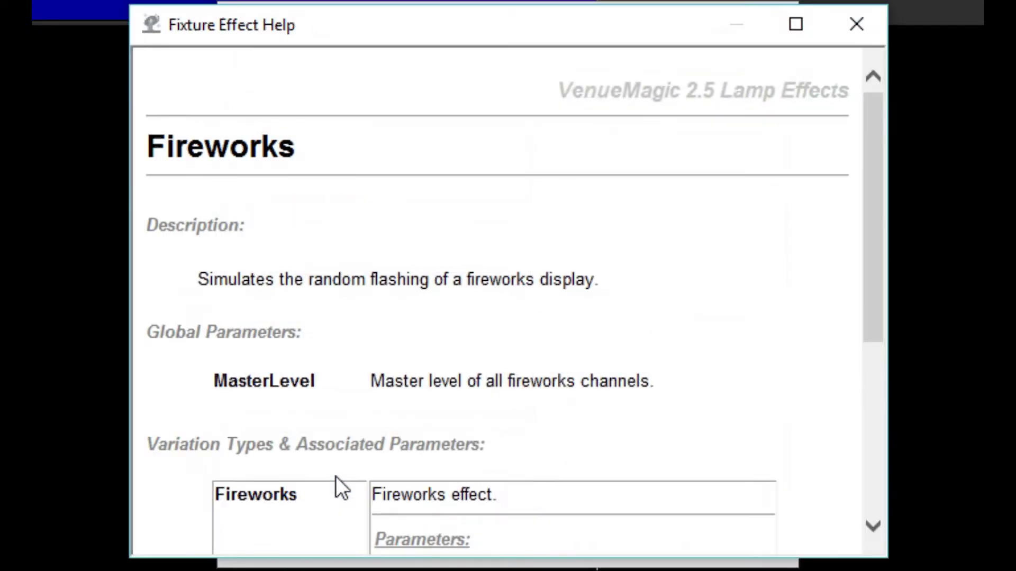
scroll(377, 415, down, 5)
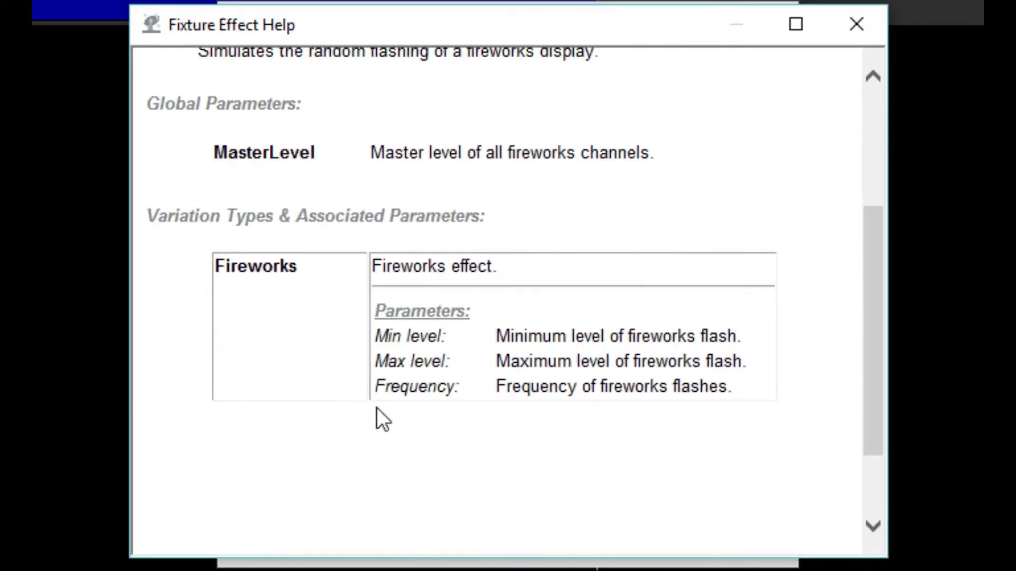
scroll(376, 408, down, 1)
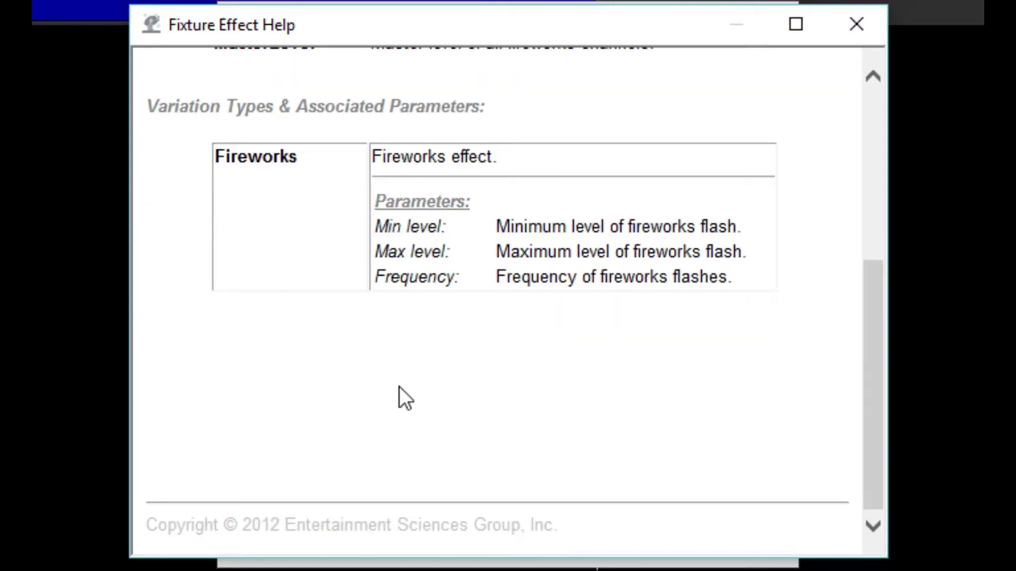
click(858, 26)
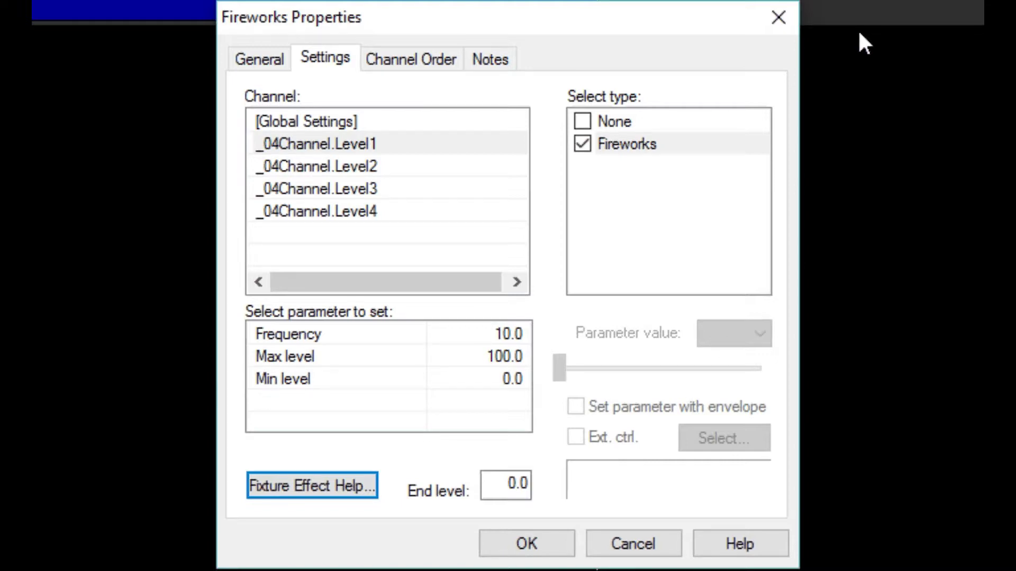
Set the Fireworks Frequency to 40 on _04Channel.Level1 and Level2.
click(344, 338)
drag(586, 366, 638, 376)
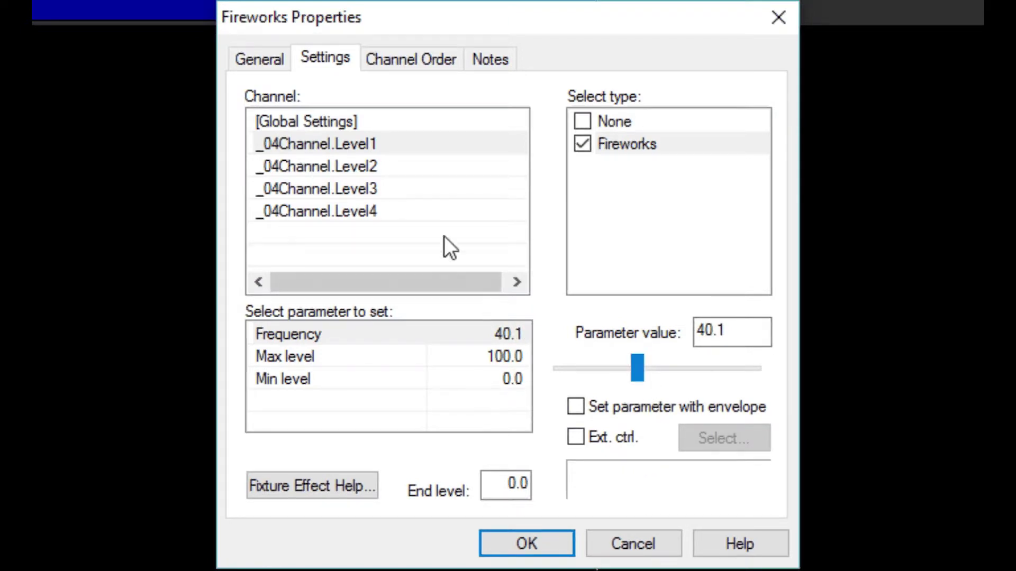
click(431, 167)
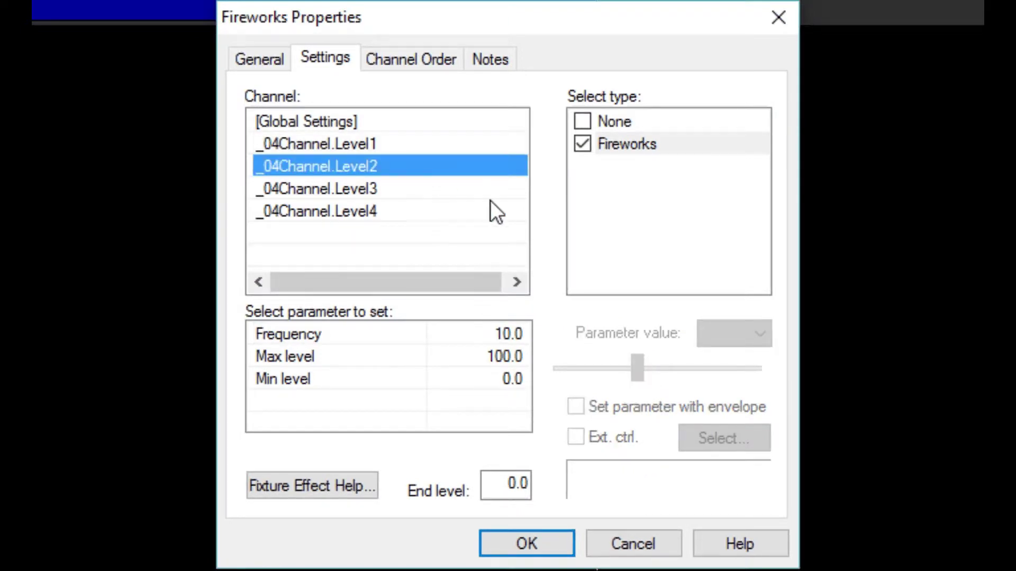
click(518, 332)
key(Tab)
text(4)
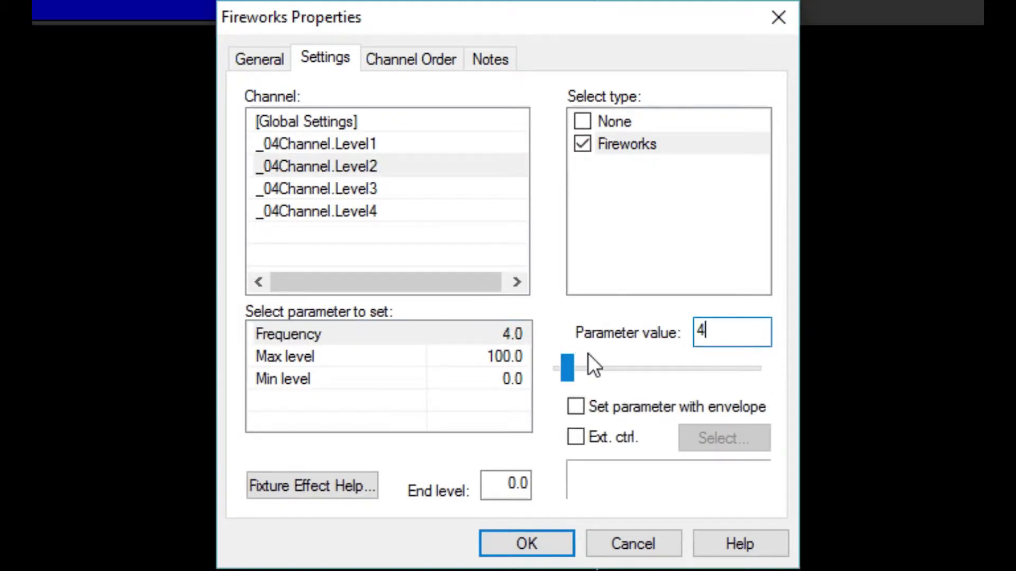
text(0)
click(486, 357)
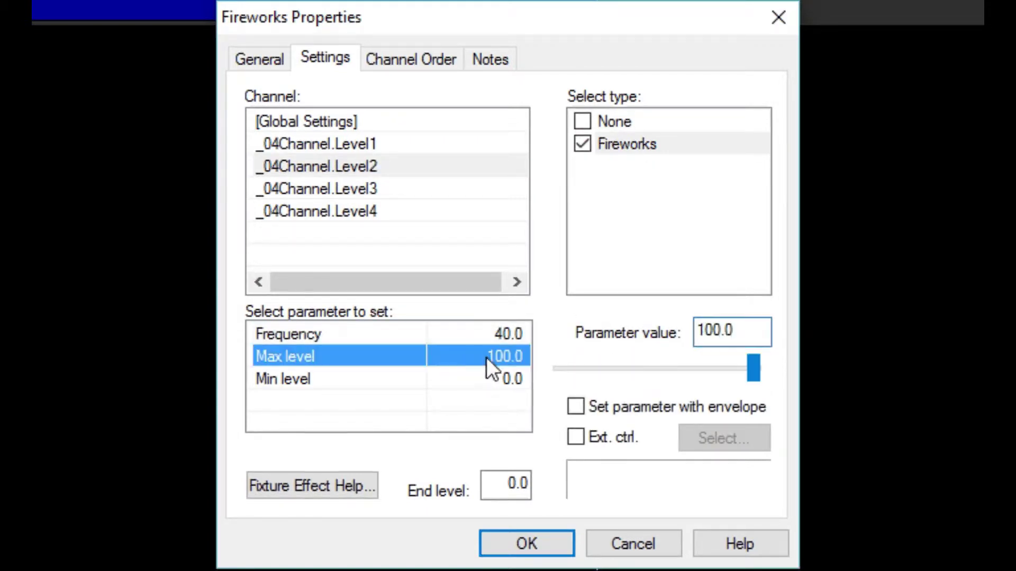
Set Frequency 40 on Level3 and Level4, check global MasterLevel, and apply the settings.
click(426, 189)
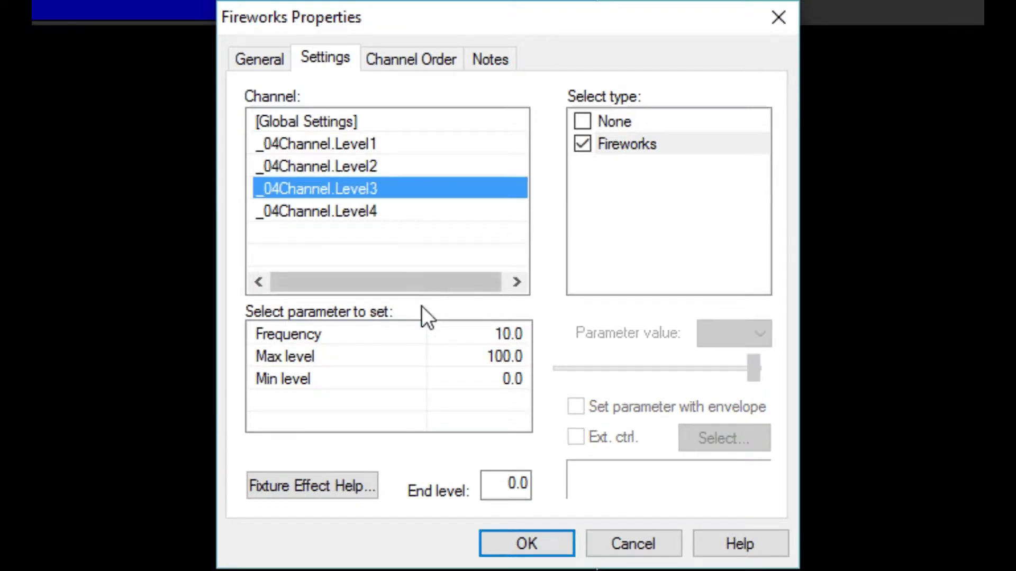
click(421, 339)
key(Tab)
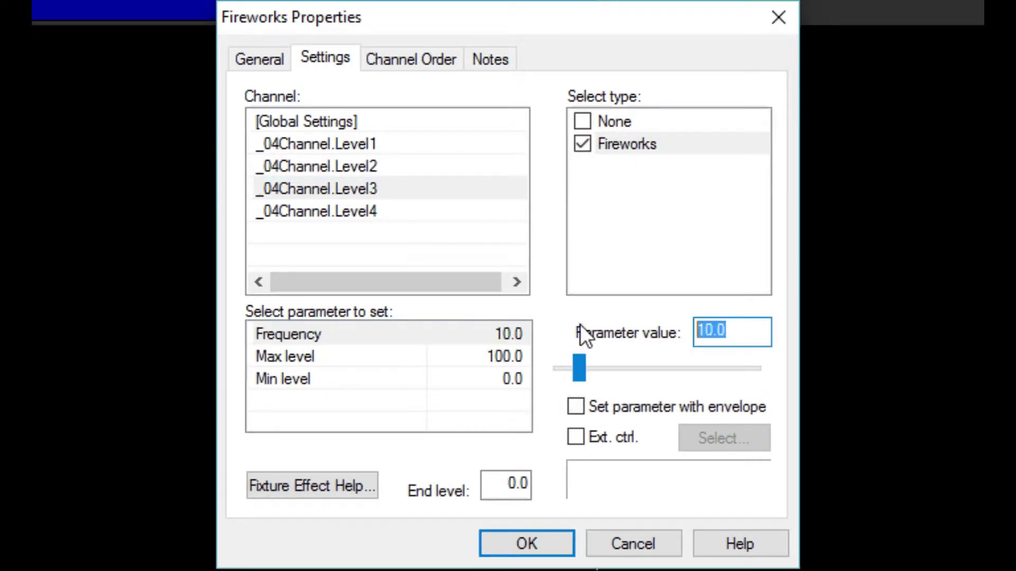
text(40)
click(460, 211)
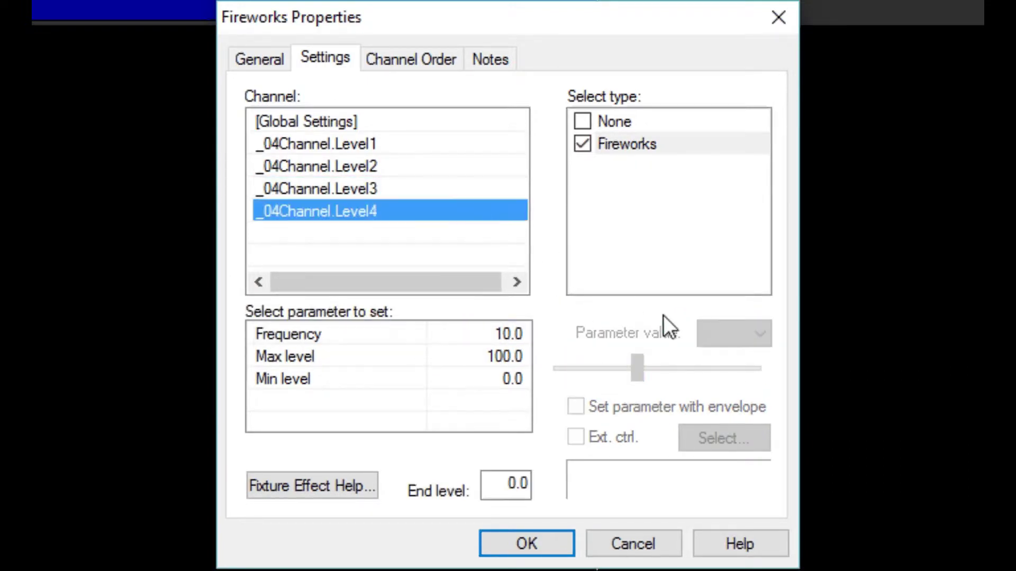
click(497, 339)
key(Tab)
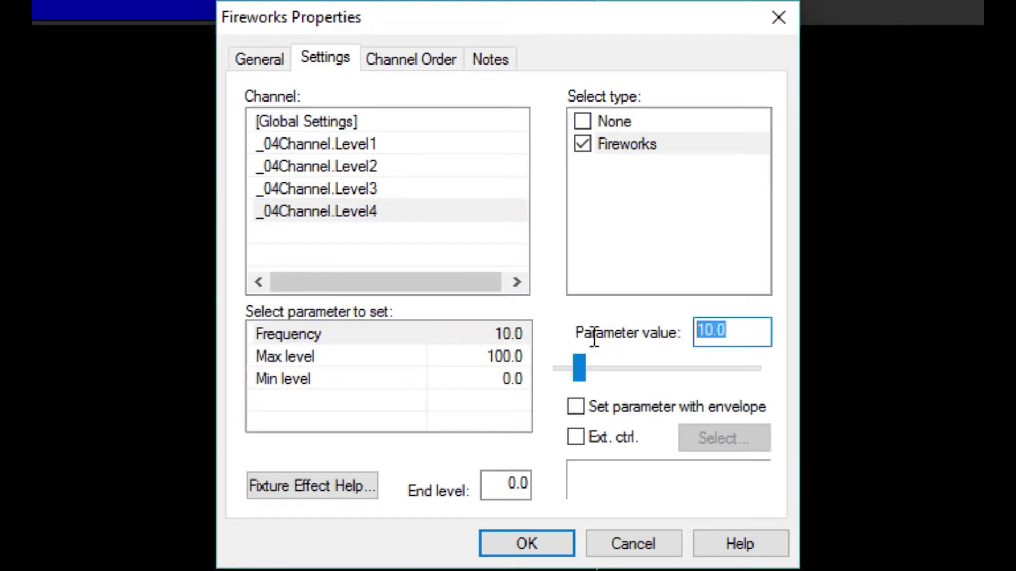
text(40)
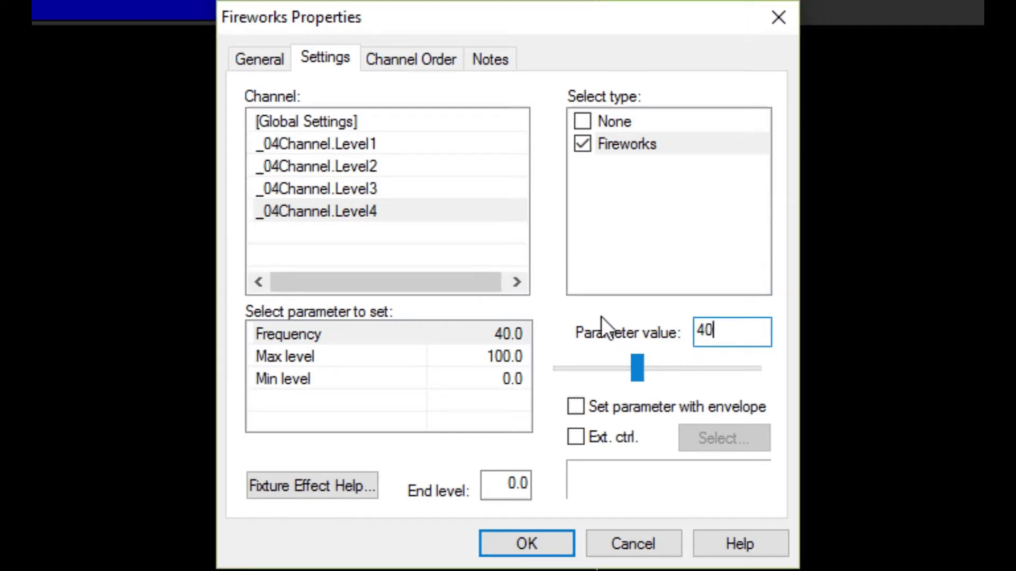
click(373, 122)
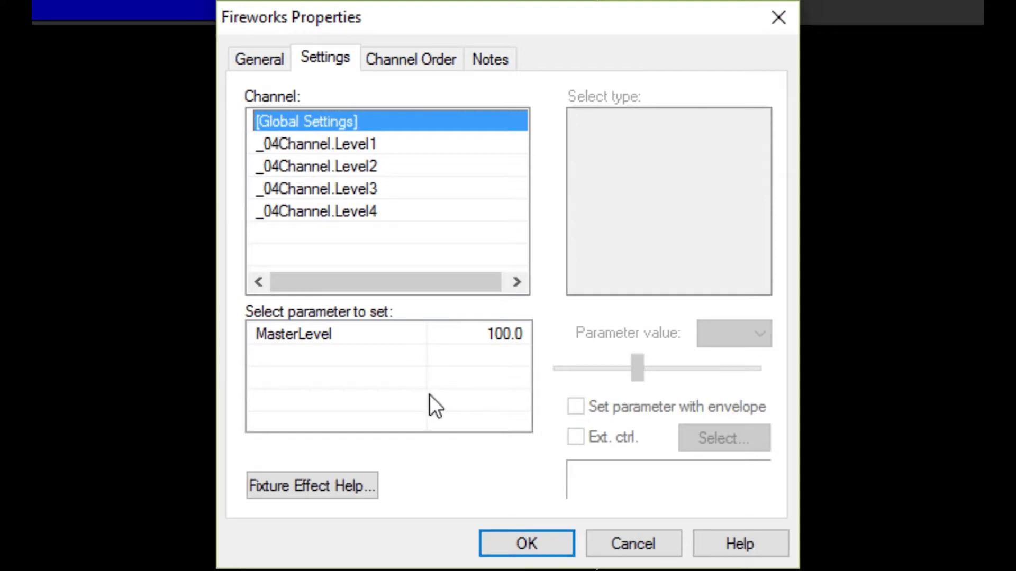
click(528, 539)
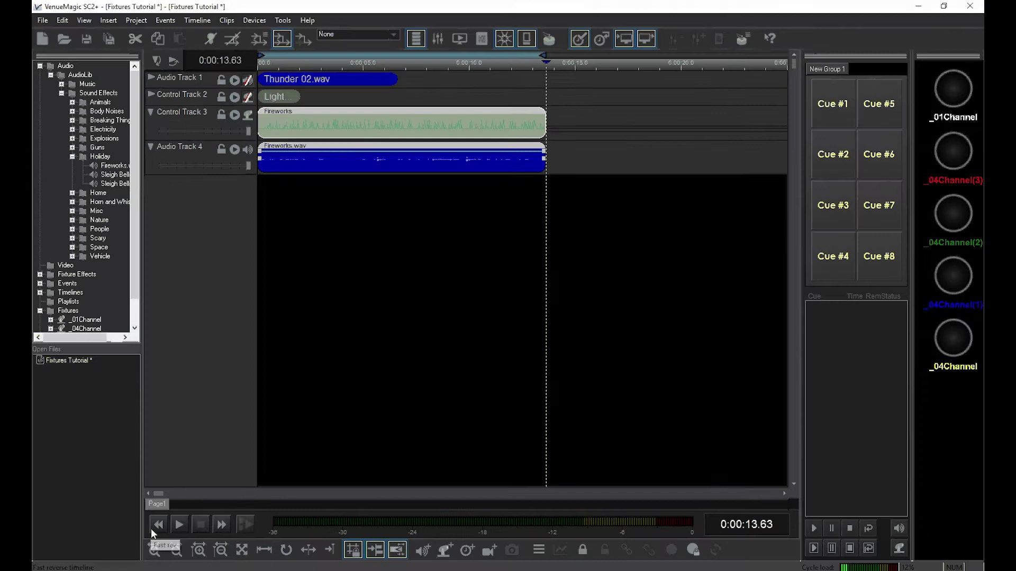
Rewind and play the show to preview the faster 40.0-frequency Fireworks flashes.
click(152, 527)
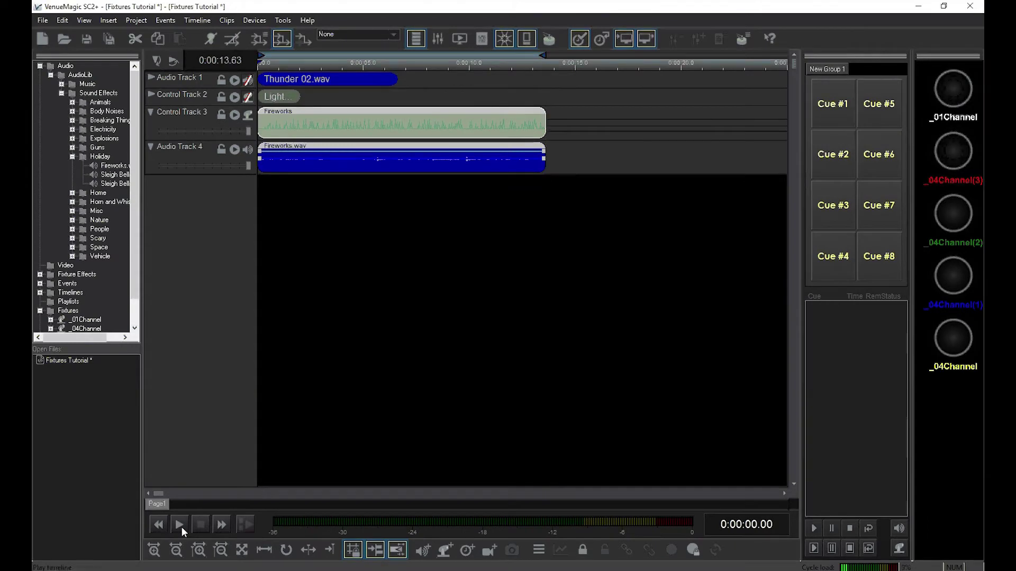
click(181, 527)
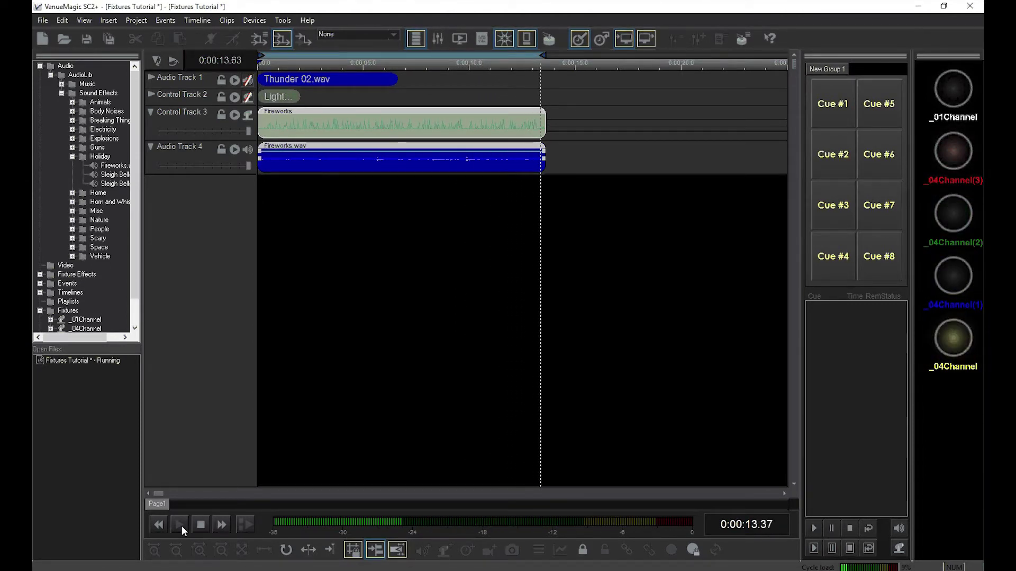
double_click(281, 95)
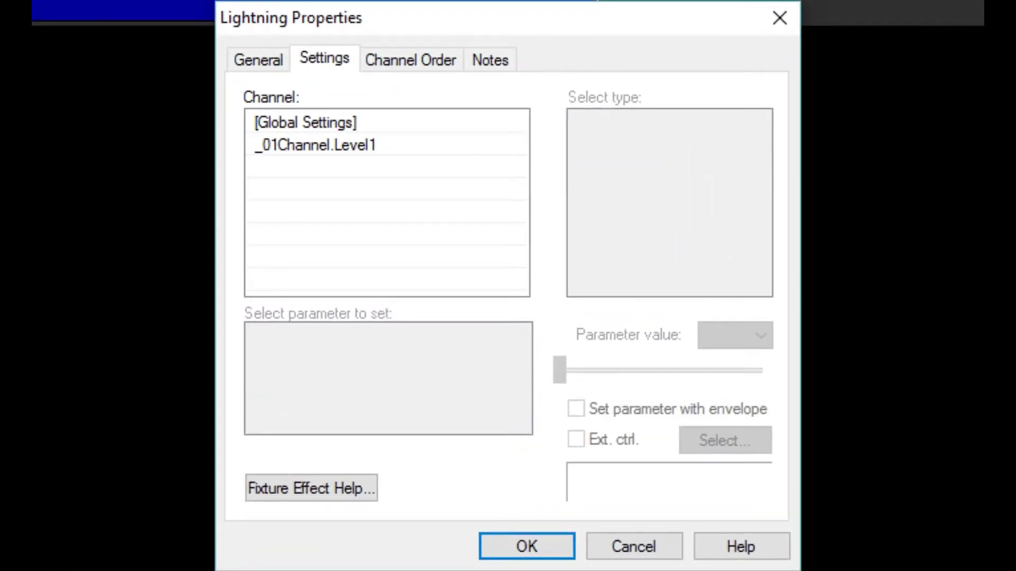
click(318, 158)
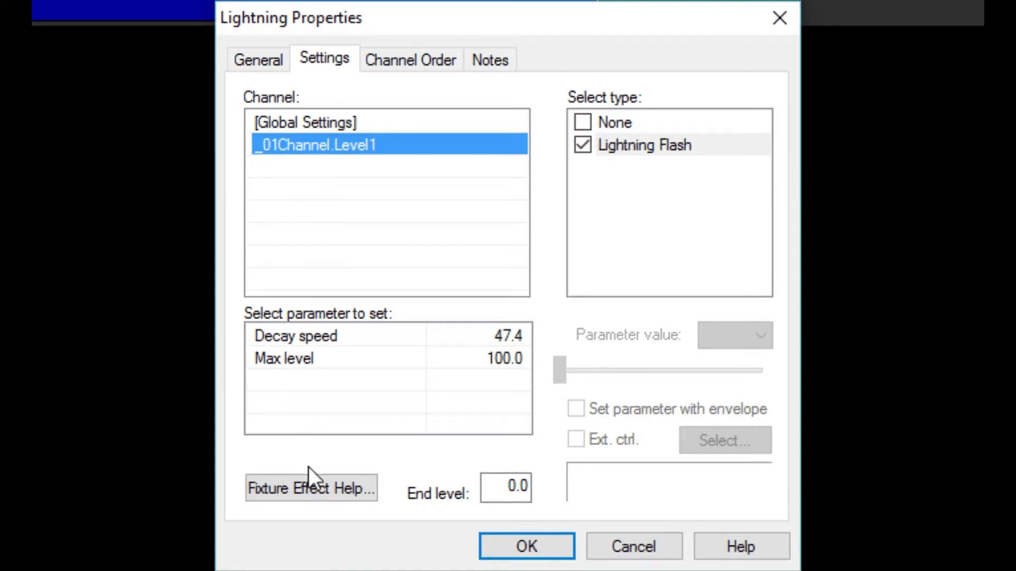
click(304, 488)
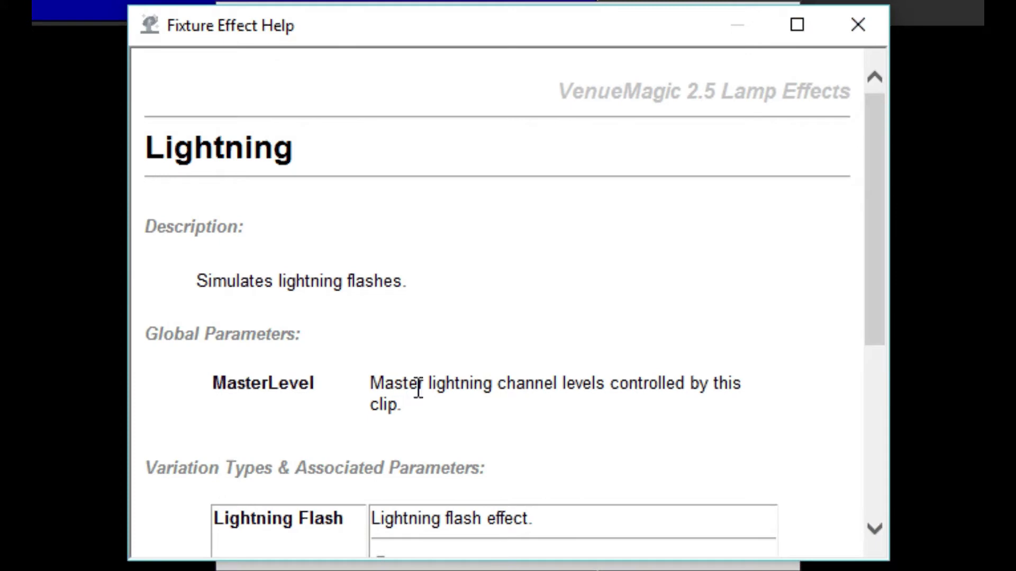
scroll(442, 386, down, 5)
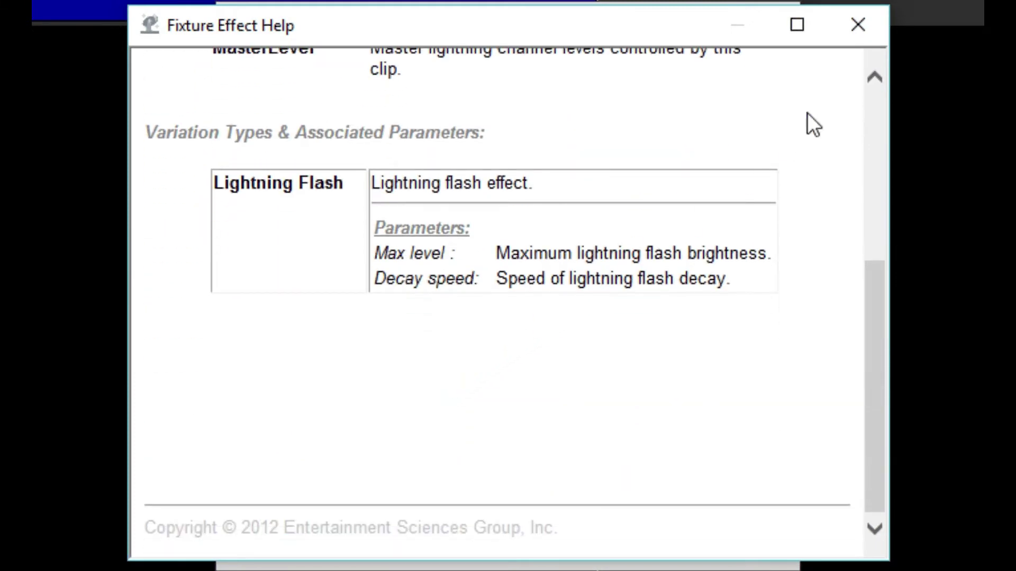
click(866, 10)
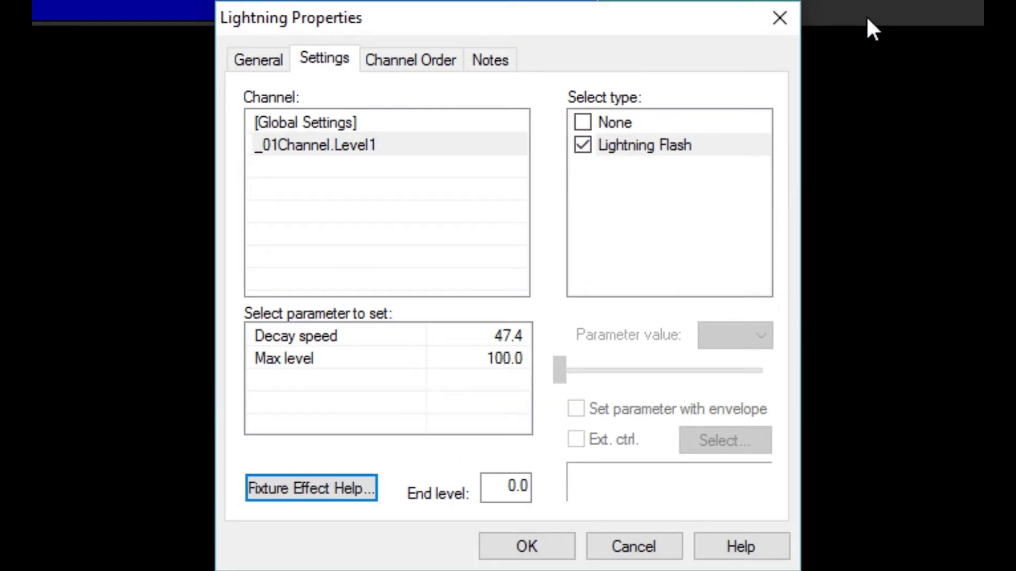
click(563, 545)
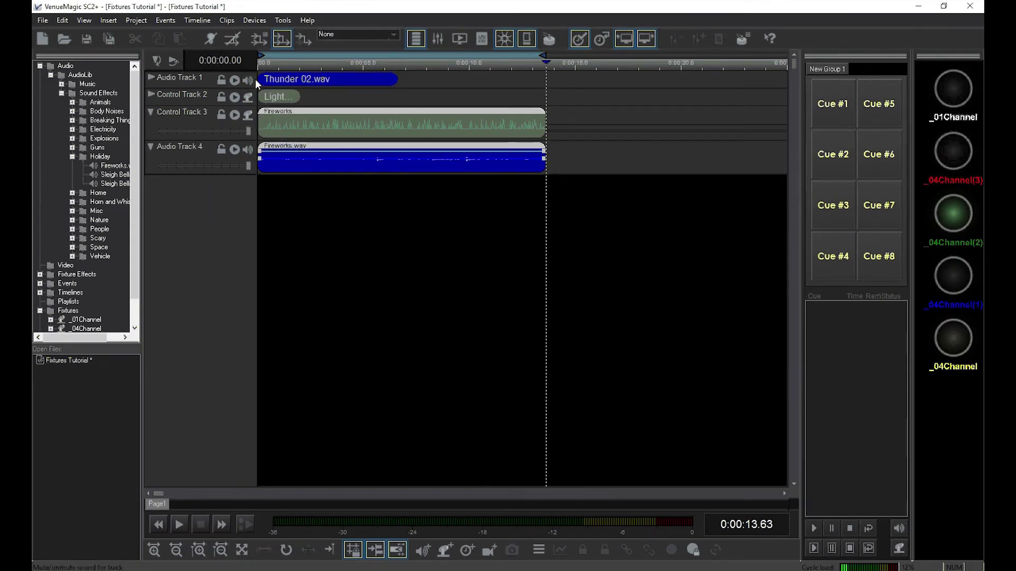
Move the Thunder 02.wav and Light clips right so both start about 2.4 seconds in.
click(272, 80)
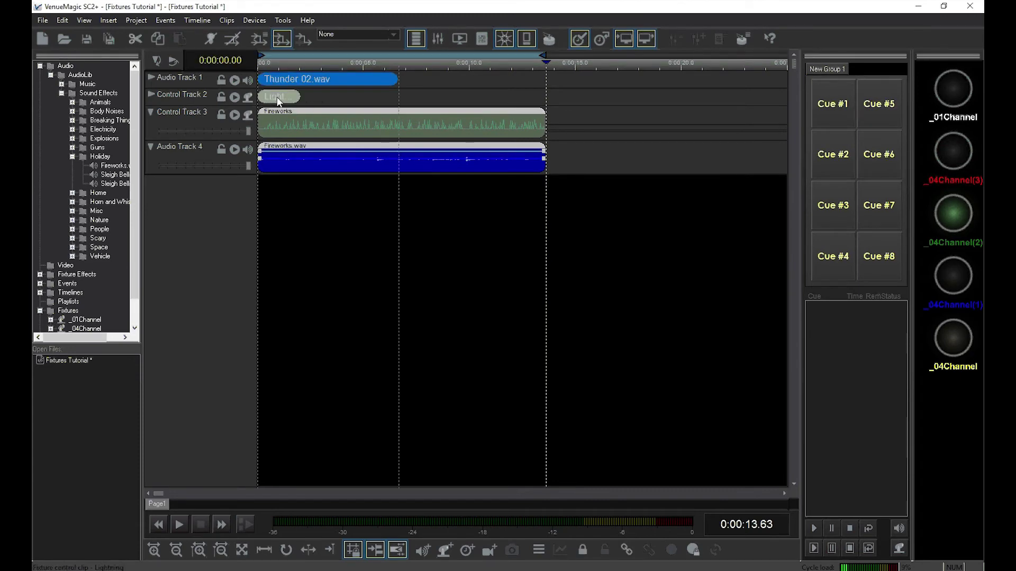
drag(277, 101, 326, 102)
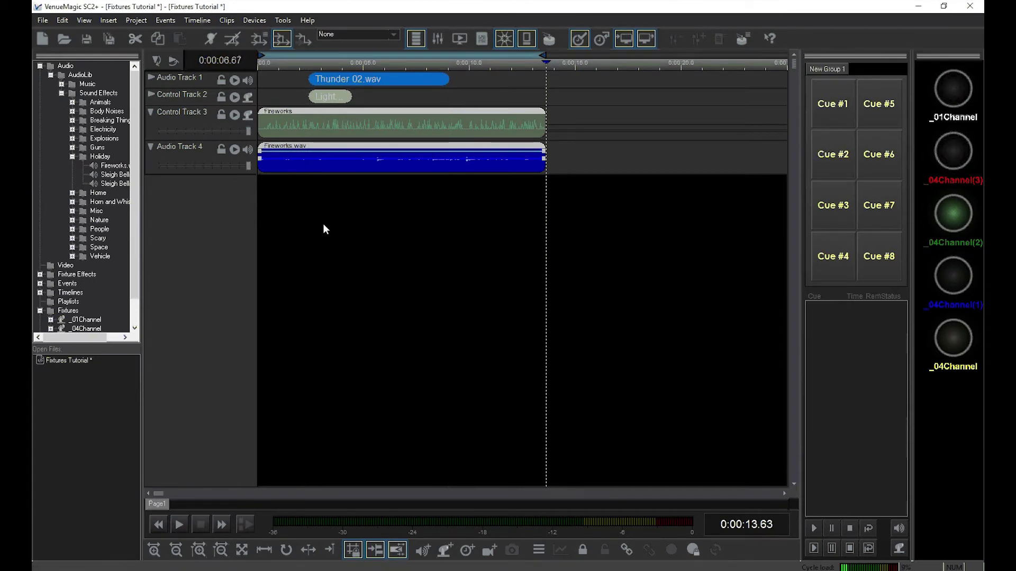
Rewind the show to the beginning and play it to preview the delayed thunder and lightning.
click(157, 525)
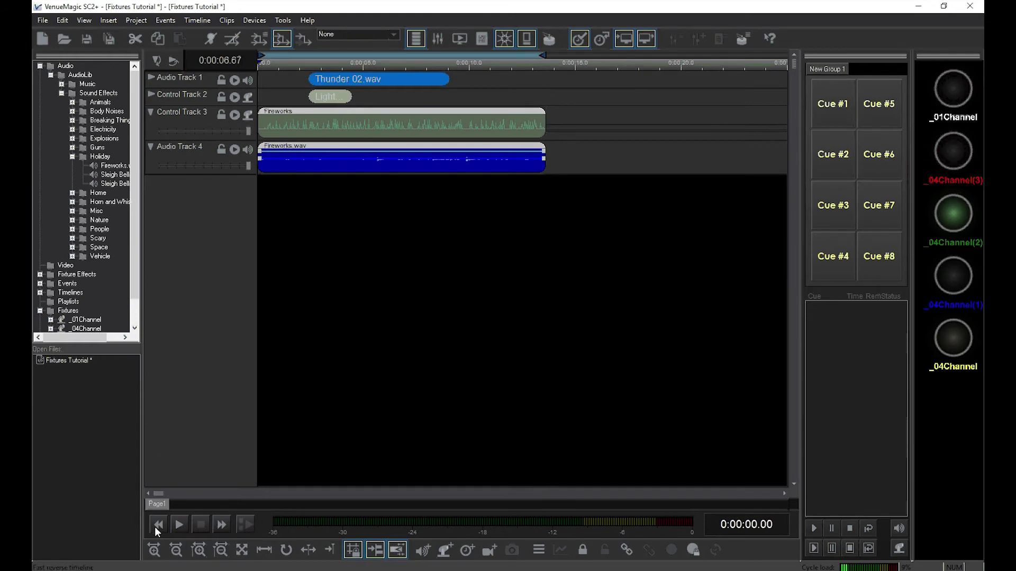
click(185, 522)
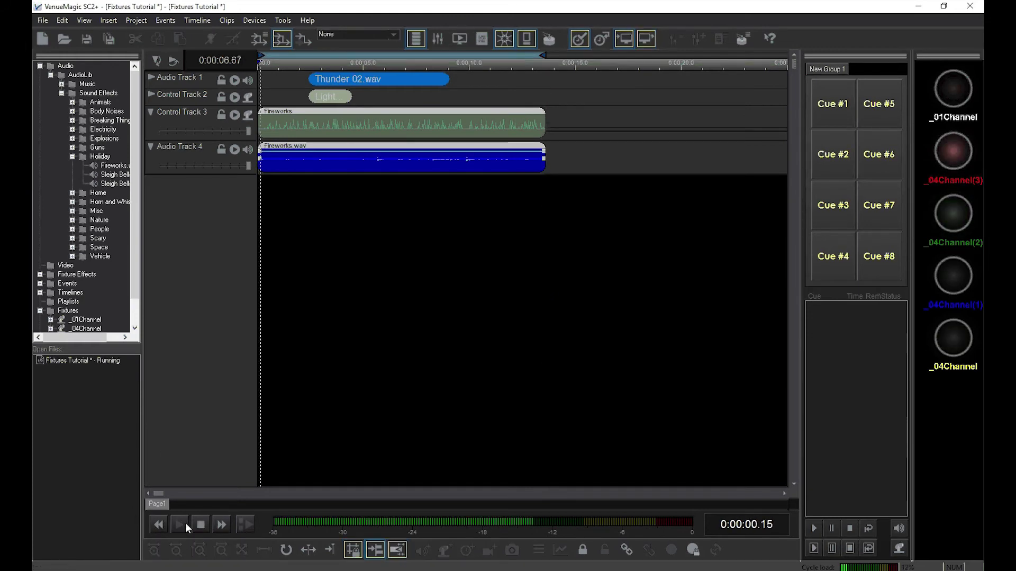